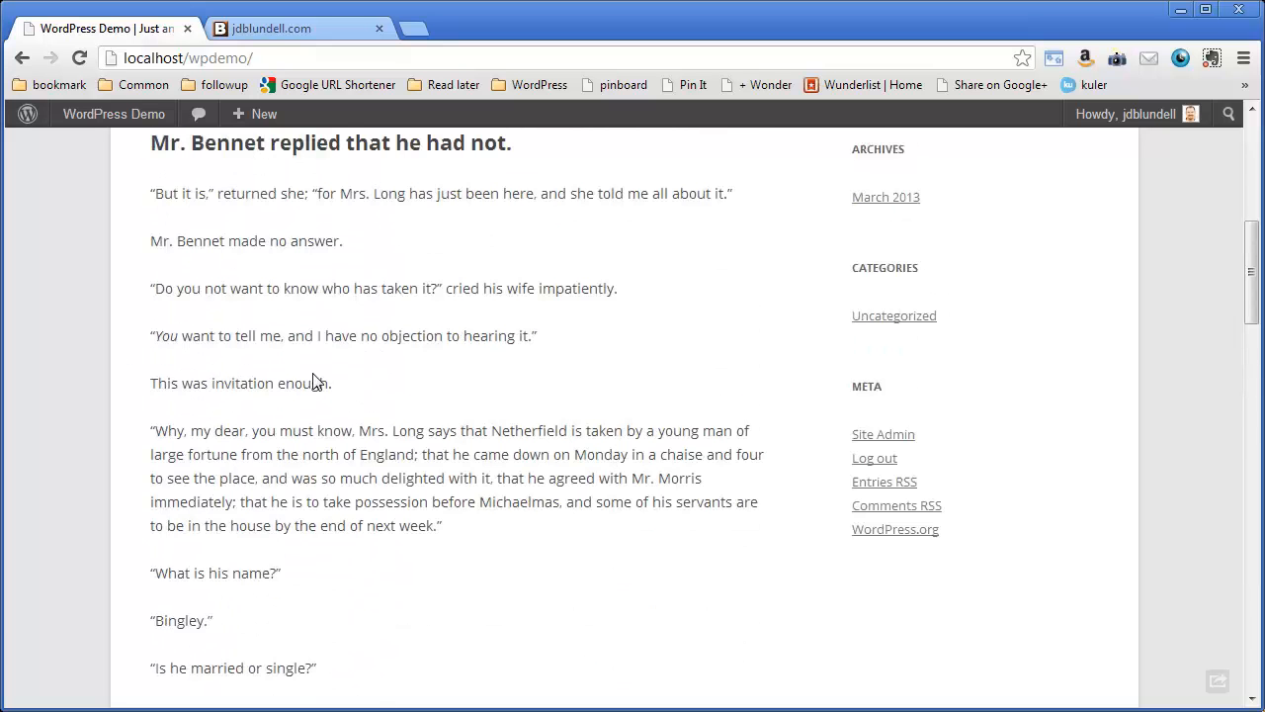
# - Look over the text and formatting of the test post on the site's front page
pyautogui.scroll(1, 317, 381)
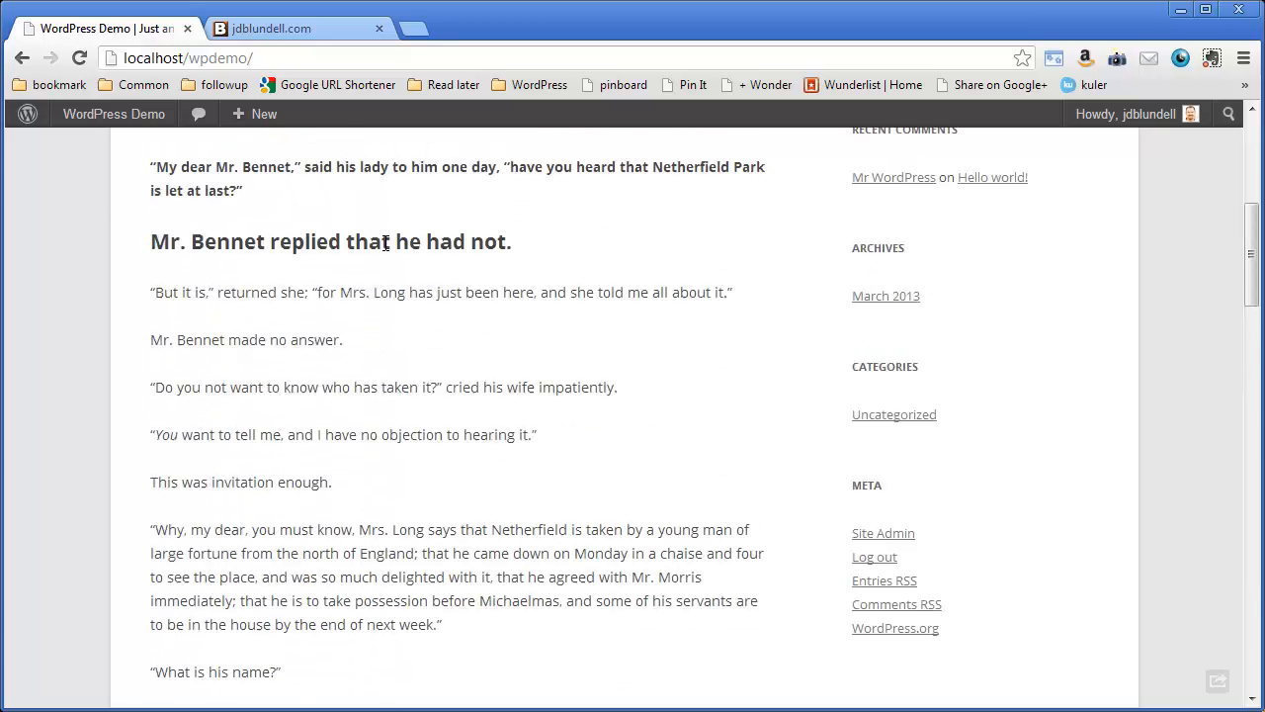
pyautogui.scroll(2, 463, 247)
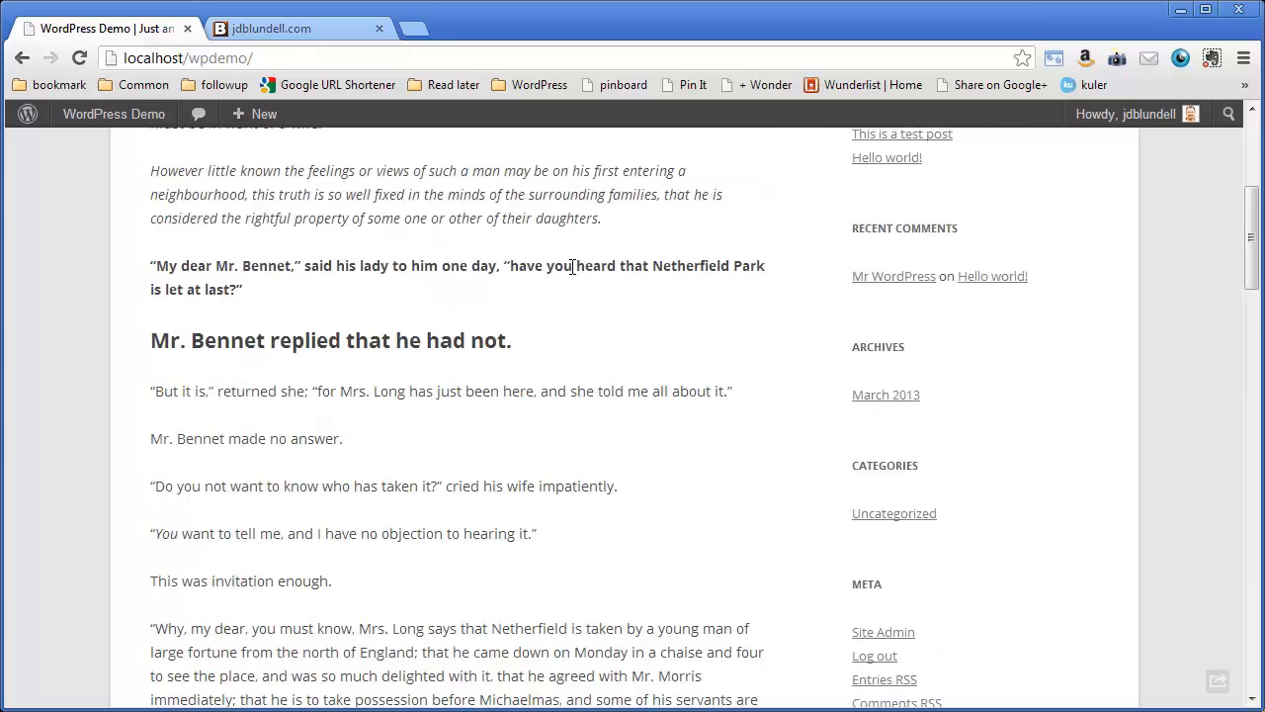
pyautogui.moveTo(340, 269); pyautogui.dragTo(420, 293)
pyautogui.click(486, 322)
pyautogui.scroll(3, 486, 322)
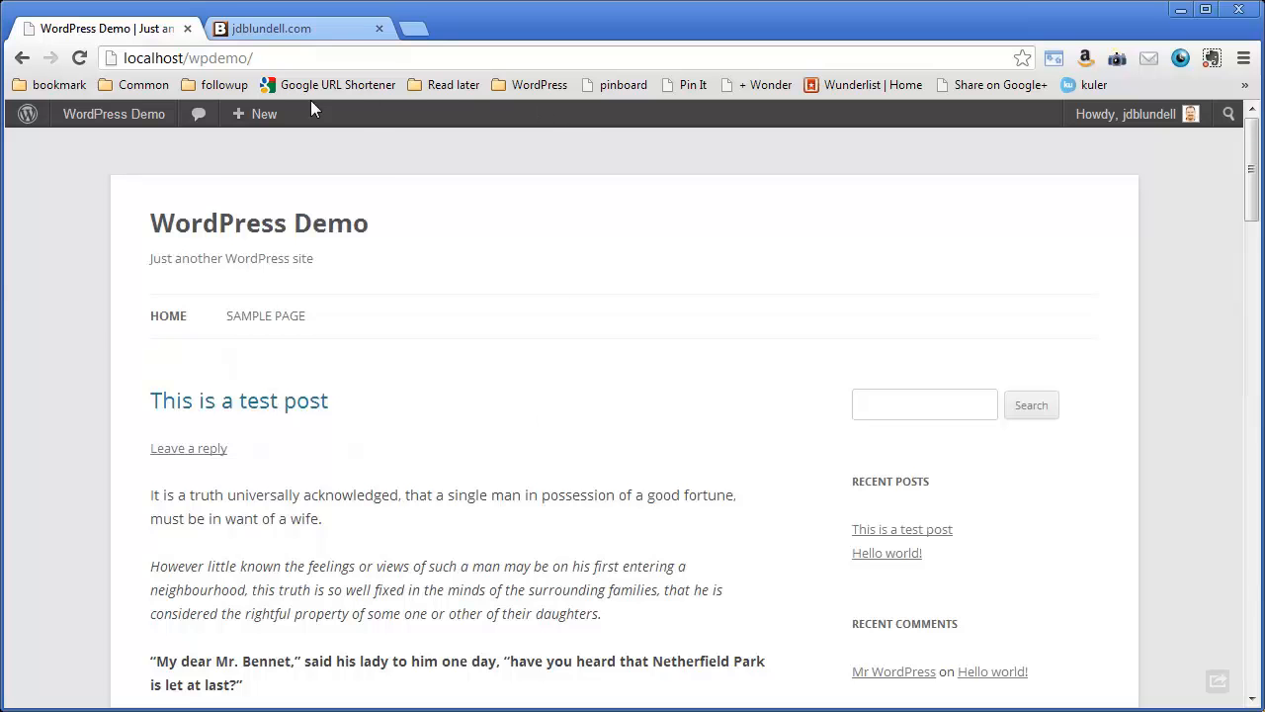
pyautogui.moveTo(1109, 115)
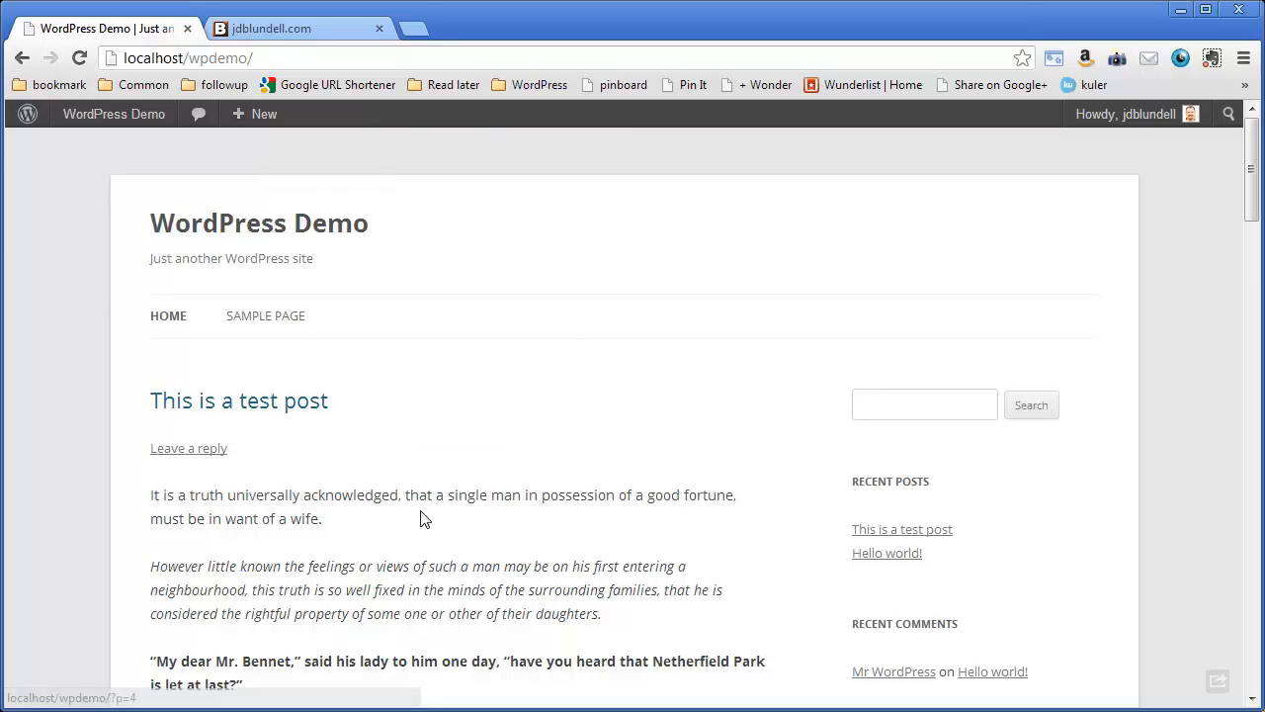
pyautogui.scroll(-4, 422, 517)
pyautogui.scroll(4, 422, 512)
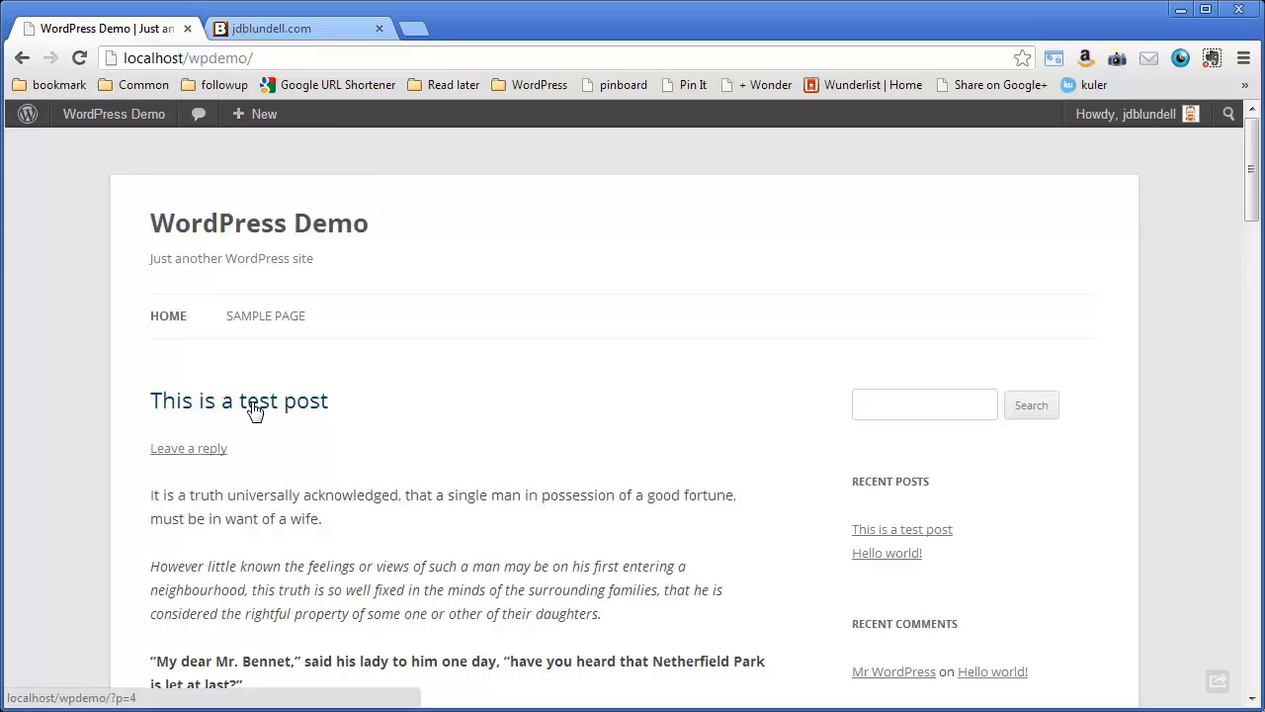
# - Open the page of "This is a test post", look through it to the comment form, and open the post for editing
pyautogui.click(254, 405)
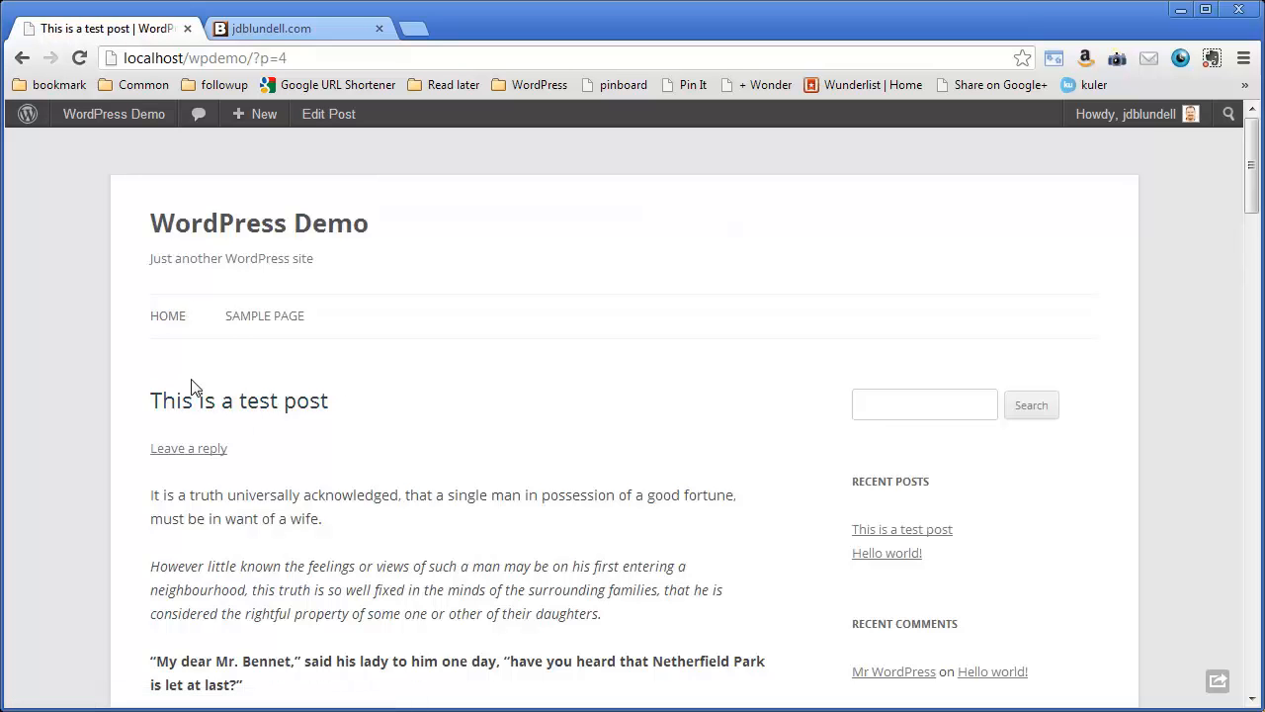
pyautogui.scroll(-1, 491, 440)
pyautogui.scroll(-15, 491, 440)
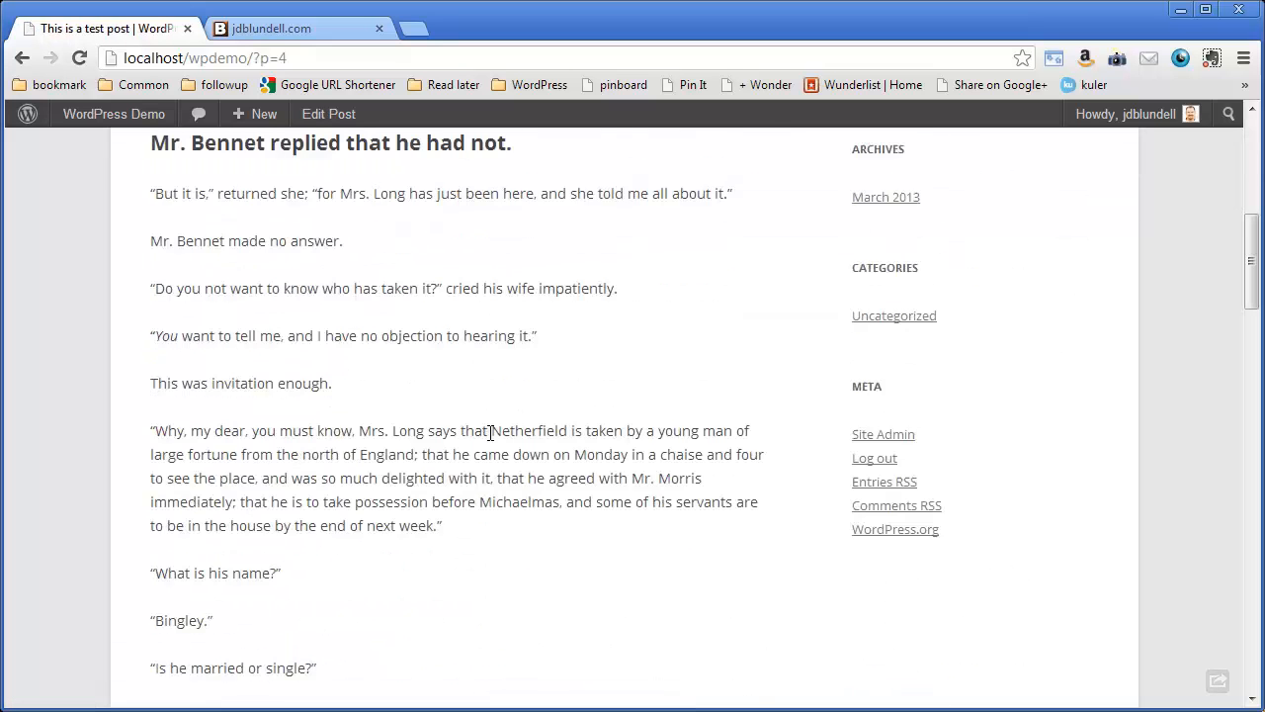
pyautogui.scroll(-5, 491, 435)
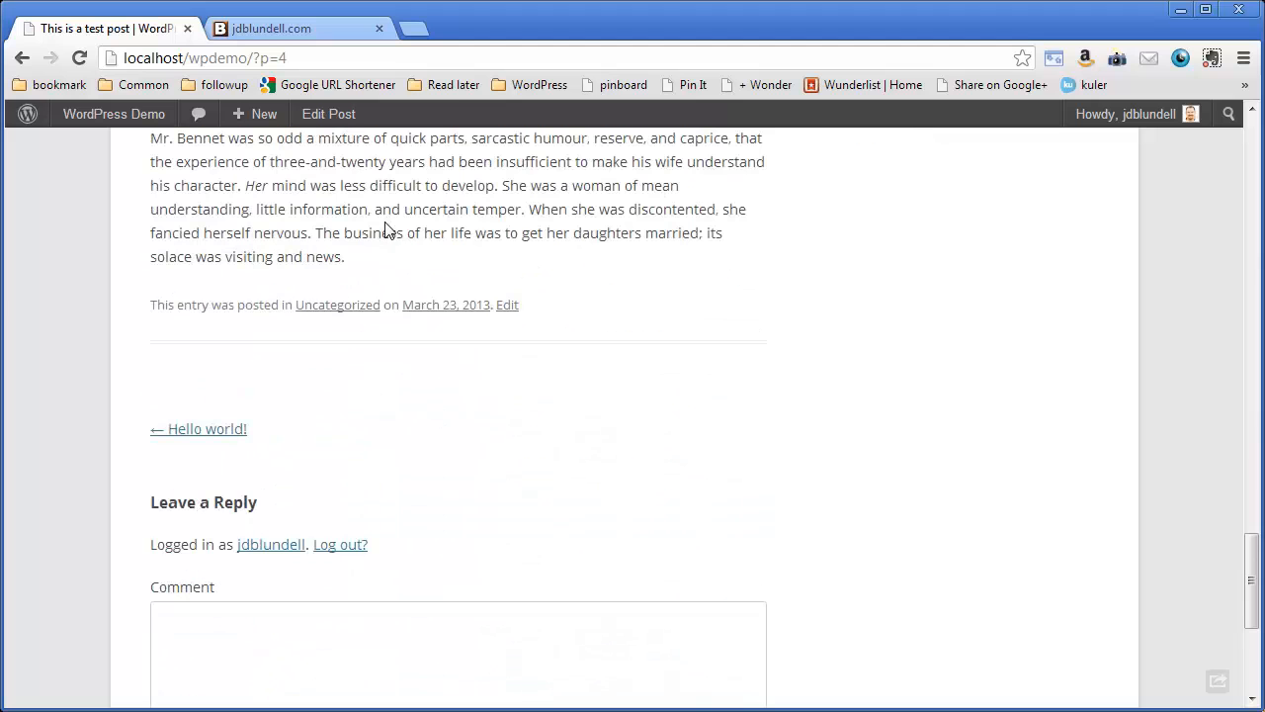
pyautogui.scroll(-3, 466, 479)
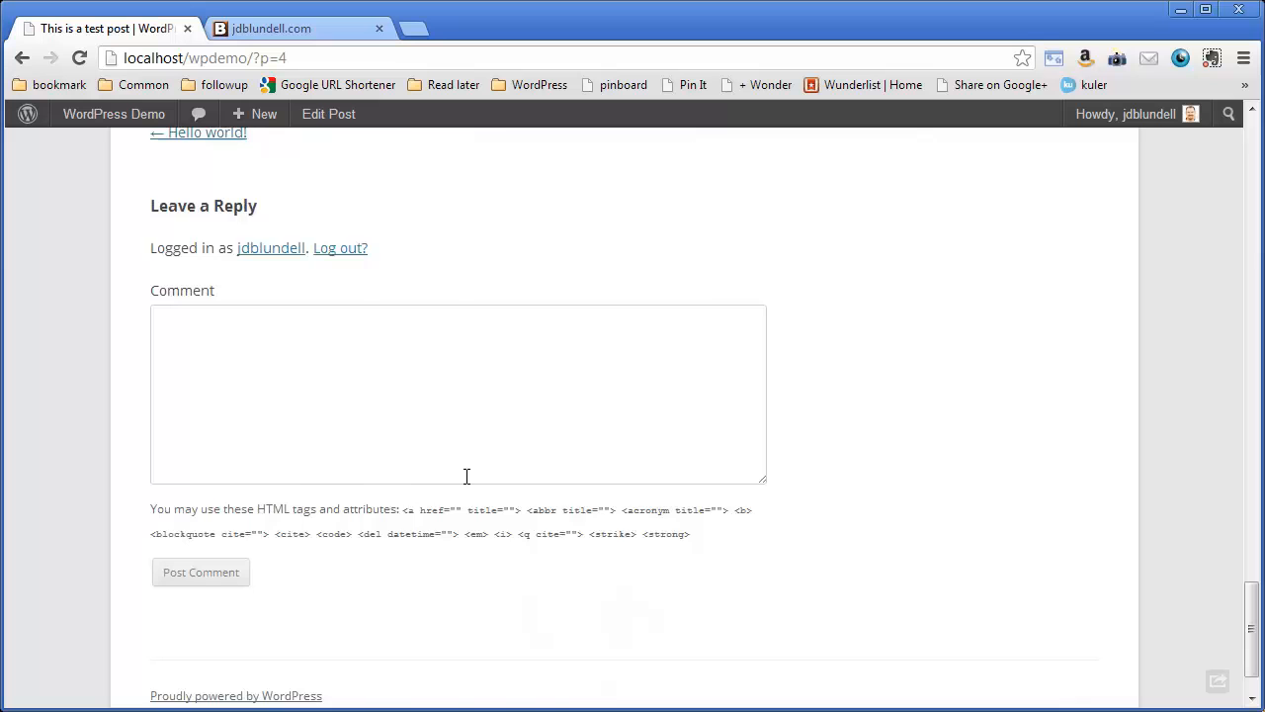
pyautogui.scroll(20, 467, 477)
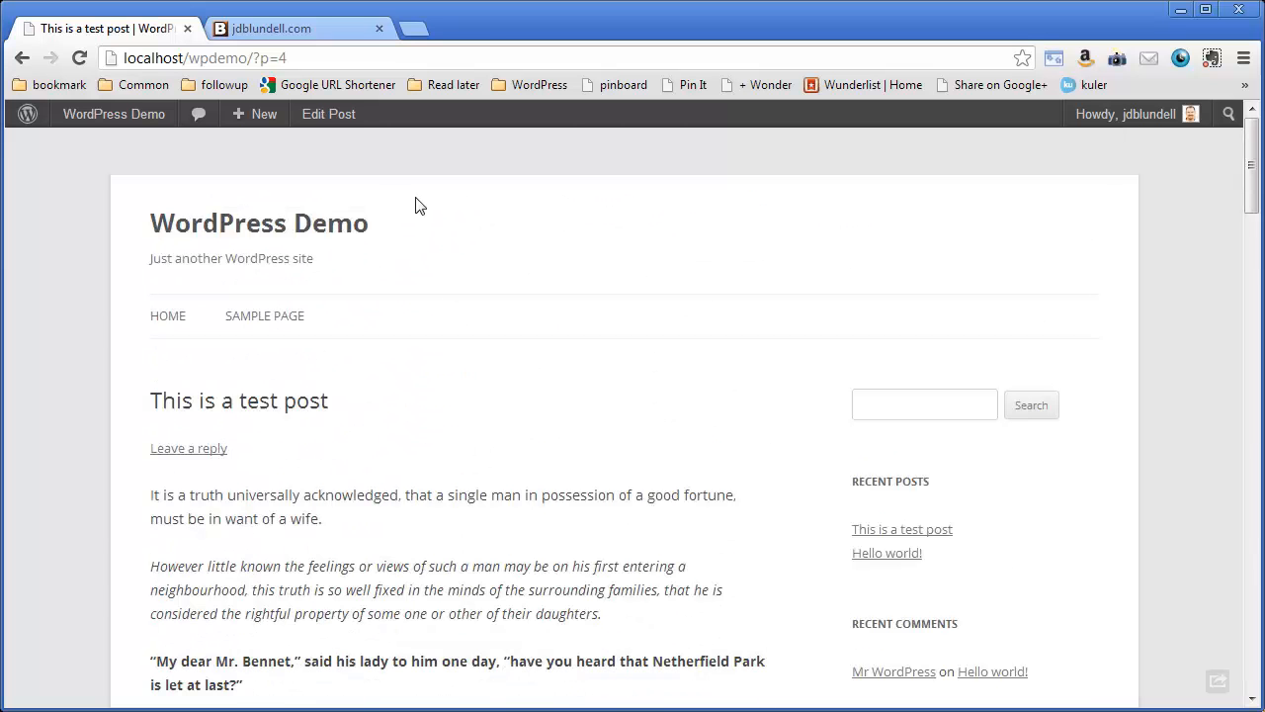
pyautogui.click(326, 121)
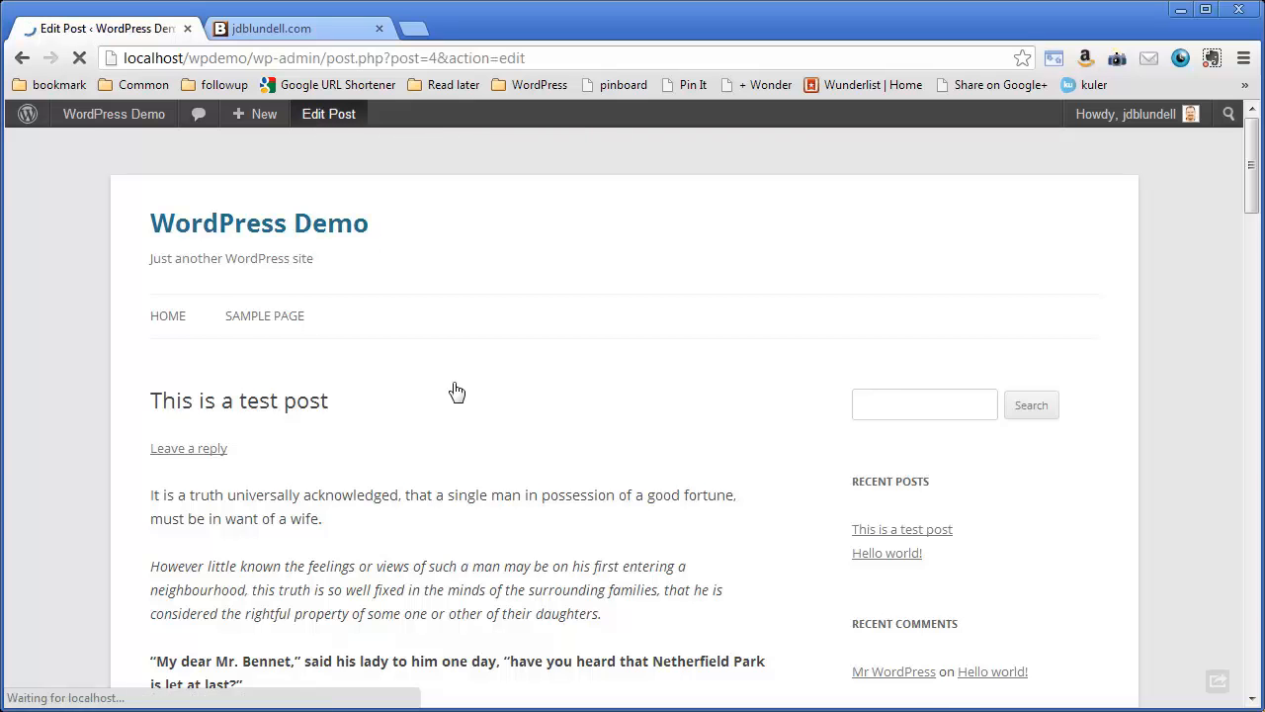
# - Place the text cursor at the start of the "But it is," paragraph, below the heading "Mr. Bennet replied that he had not."
pyautogui.moveTo(922, 365); pyautogui.dragTo(945, 346)
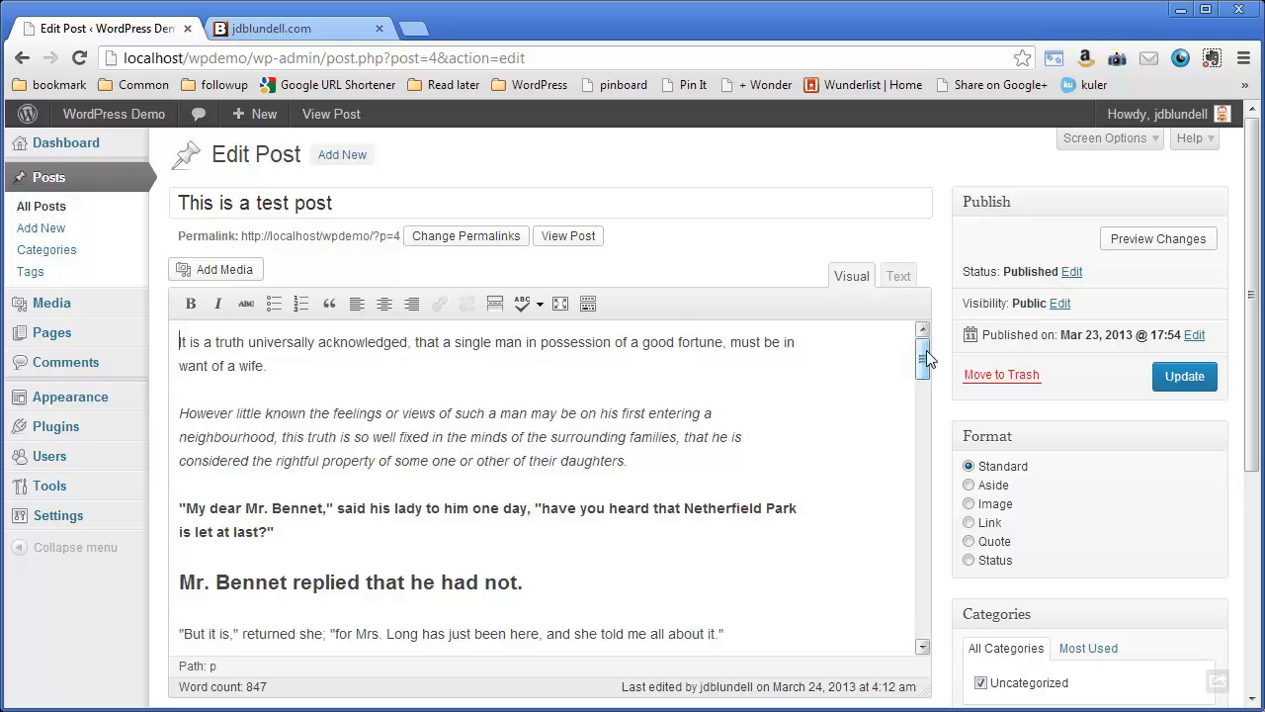
pyautogui.moveTo(924, 353); pyautogui.dragTo(922, 389)
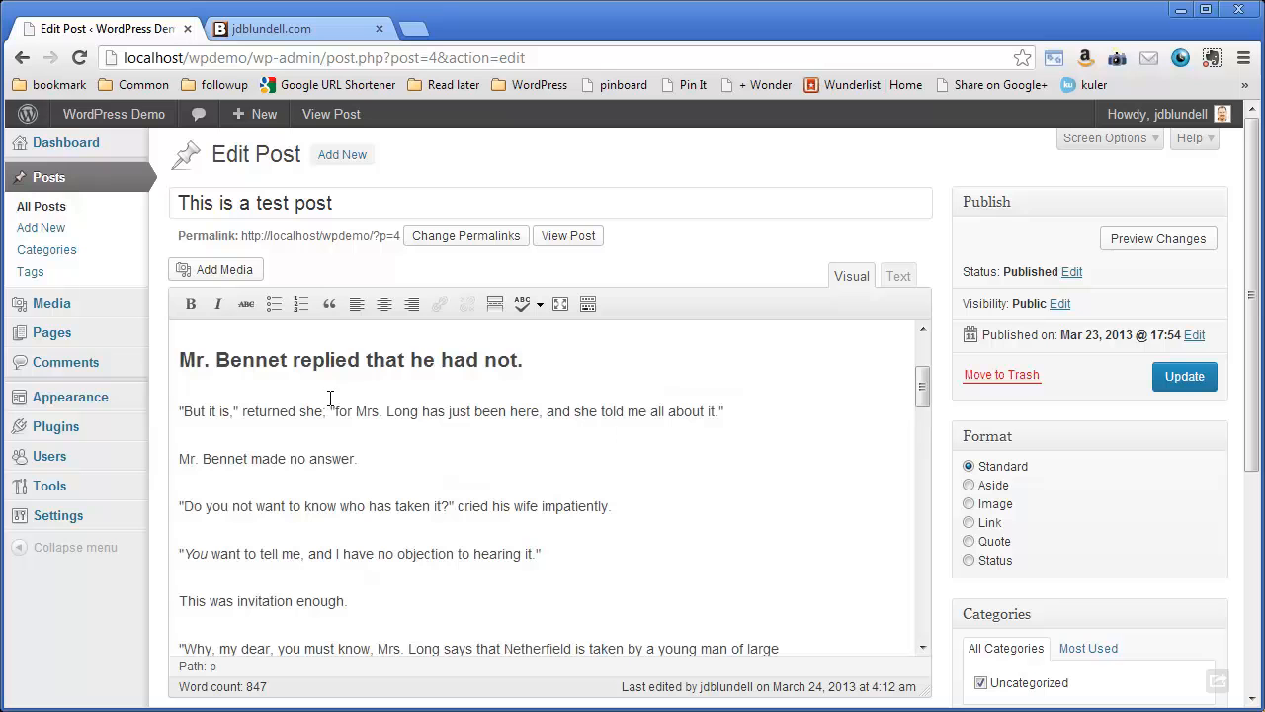
pyautogui.click(182, 411)
# - Upload roman-mars.jpg from the Desktop as new media for the post
pyautogui.click(218, 267)
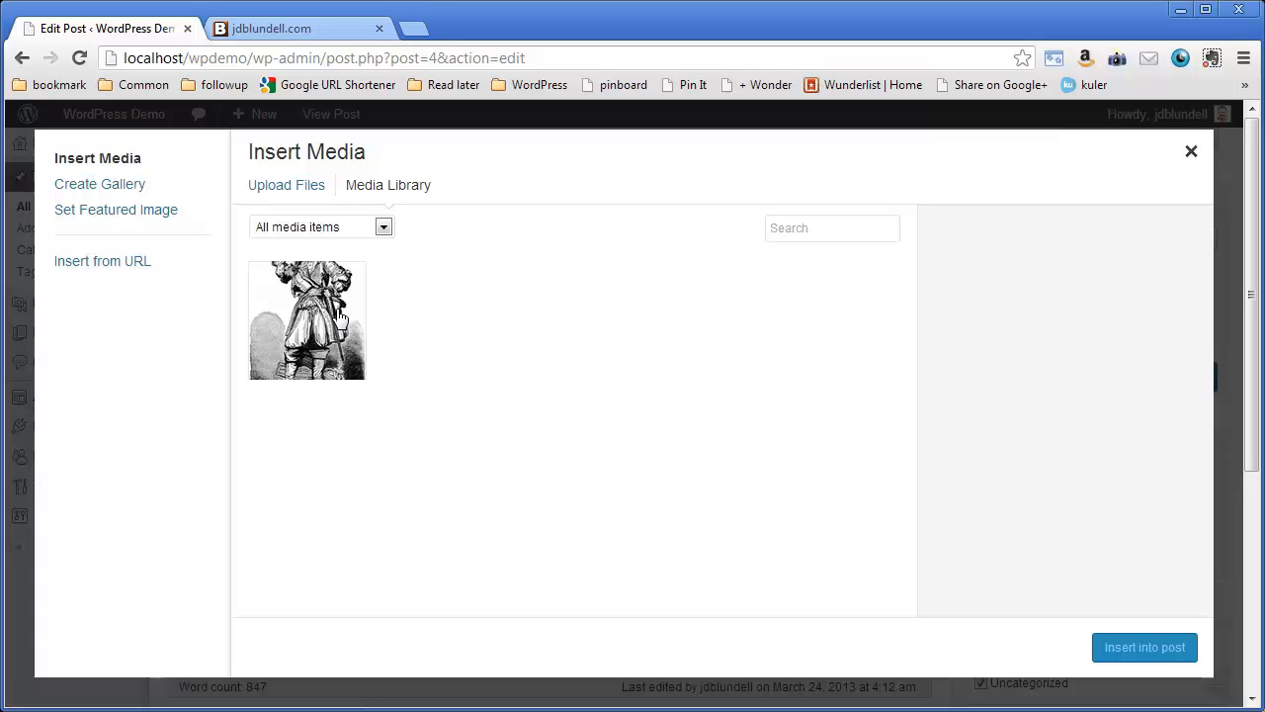
pyautogui.click(295, 184)
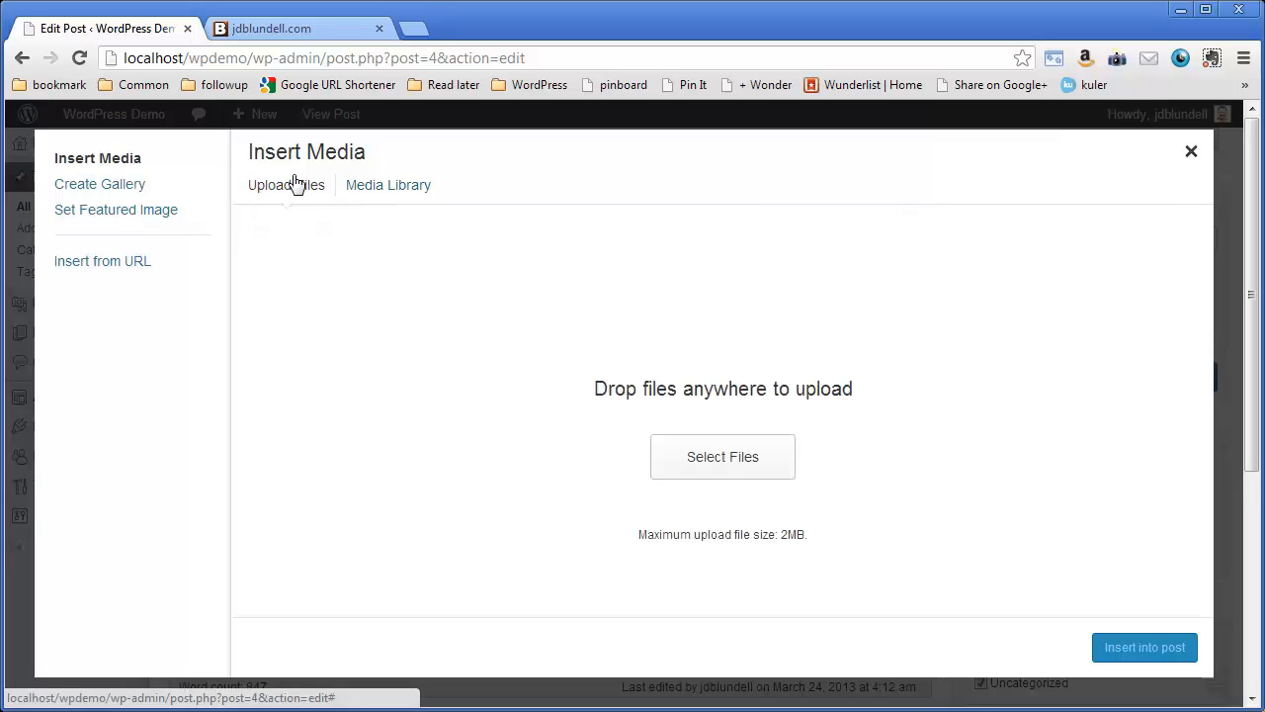
pyautogui.click(704, 473)
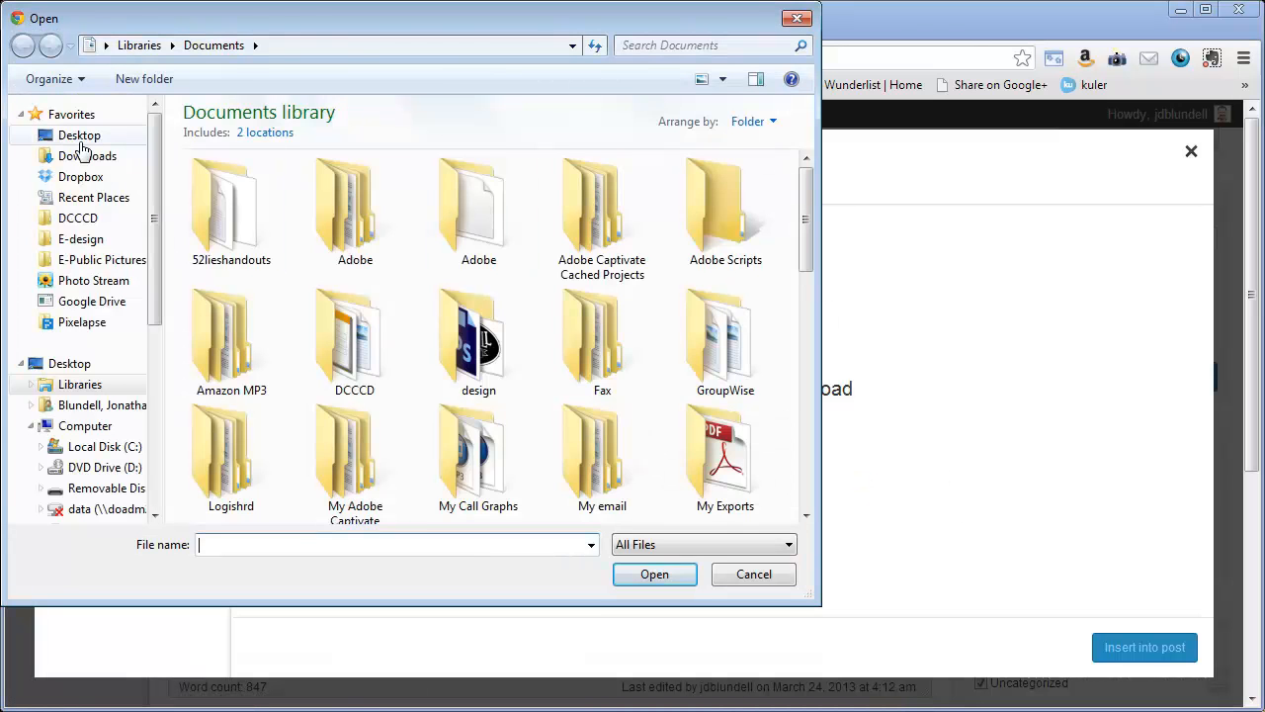
pyautogui.click(80, 135)
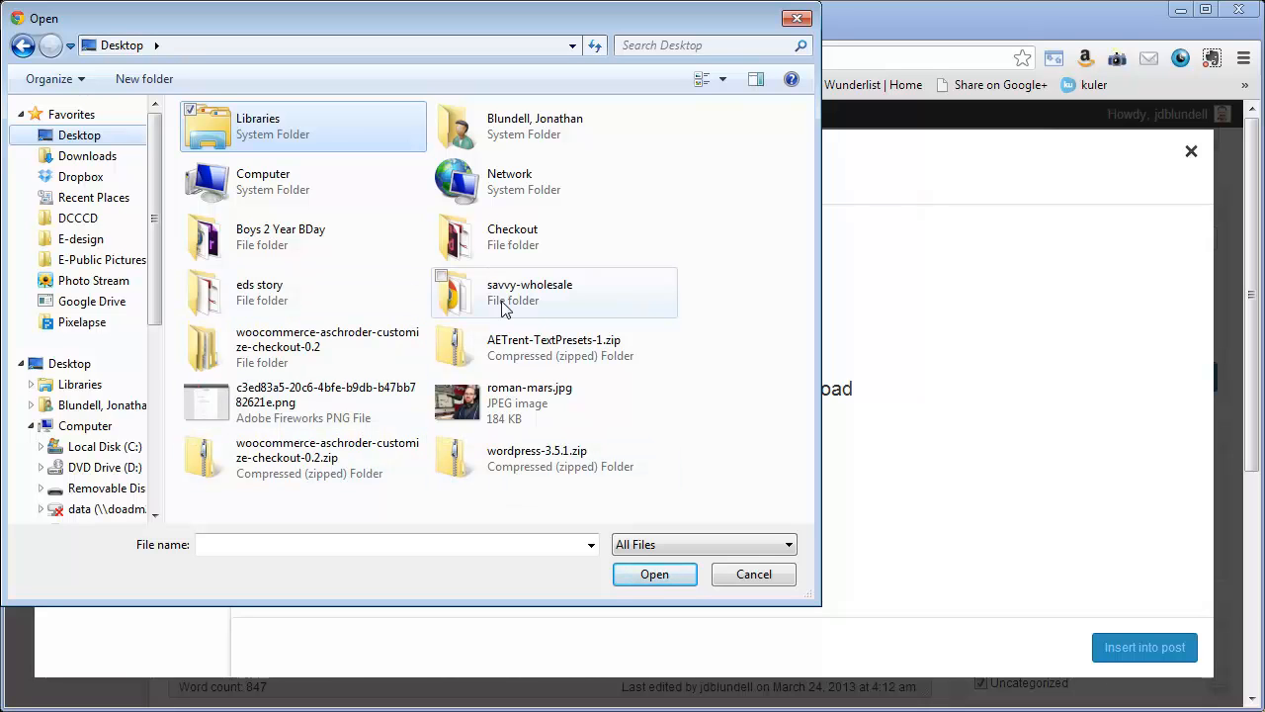
pyautogui.click(499, 408)
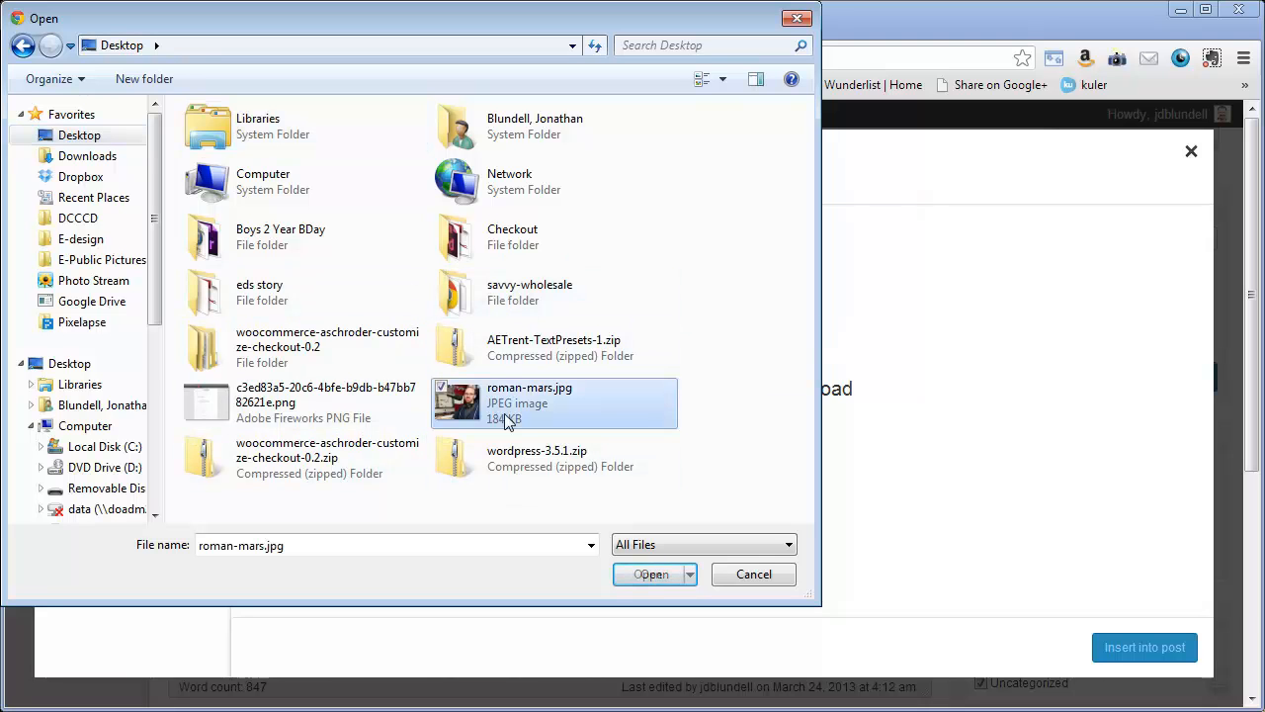
pyautogui.click(648, 574)
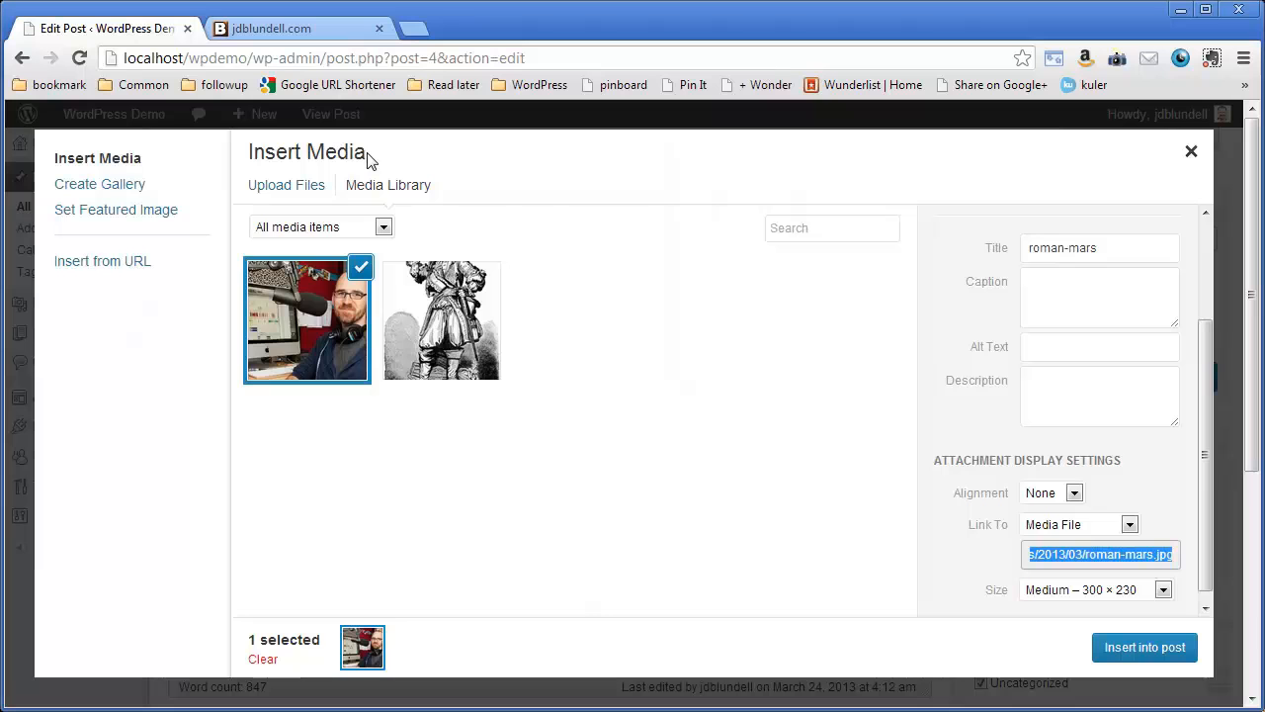
# - Give the uploaded image the caption "Roman Mars, podcaster"
pyautogui.click(1130, 247)
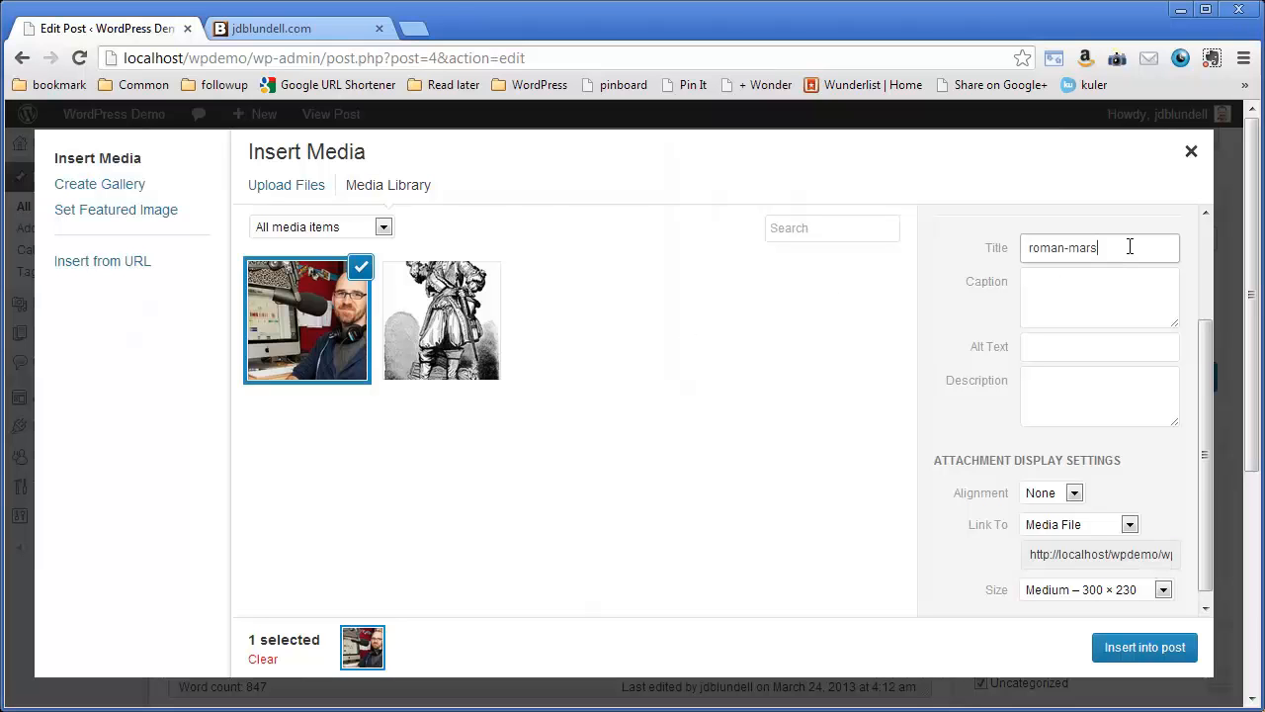
pyautogui.click(1105, 301)
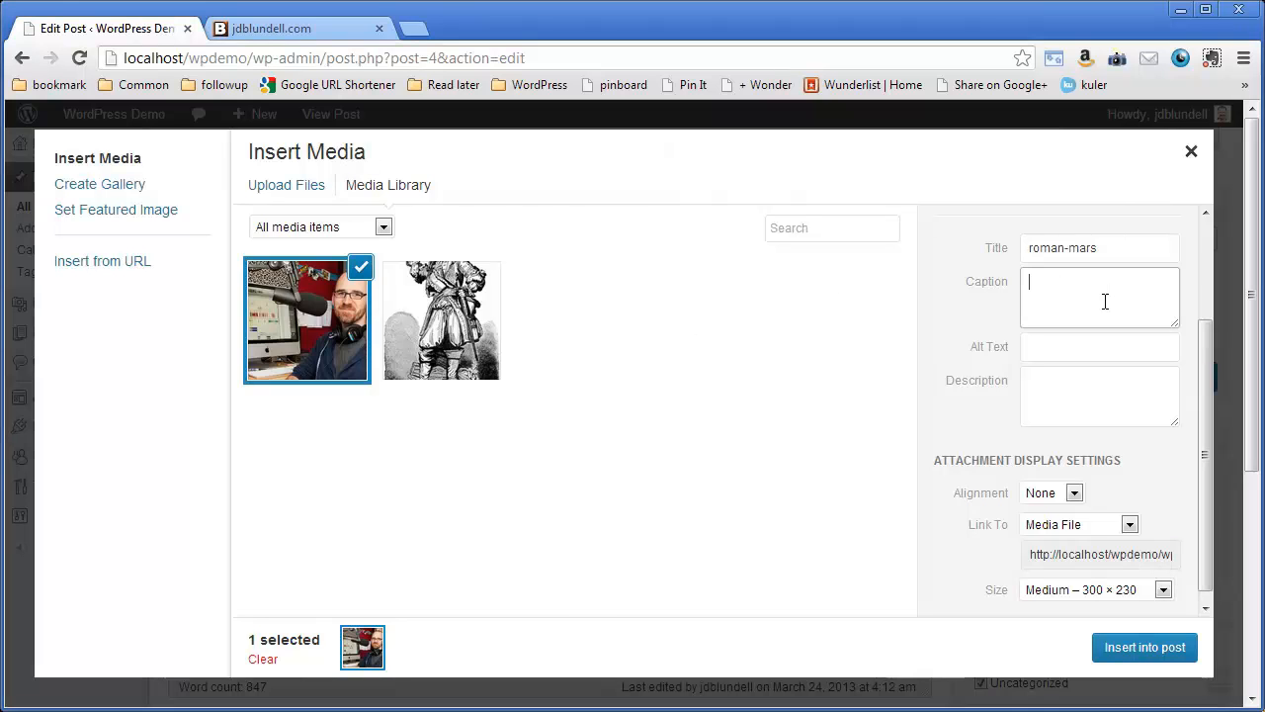
pyautogui.write('Roman Mars, podcaster')
# - Set the image's alt text to "Roman Mars, podcaster sits behind a computer workstation with a microphone"
pyautogui.click(1085, 345)
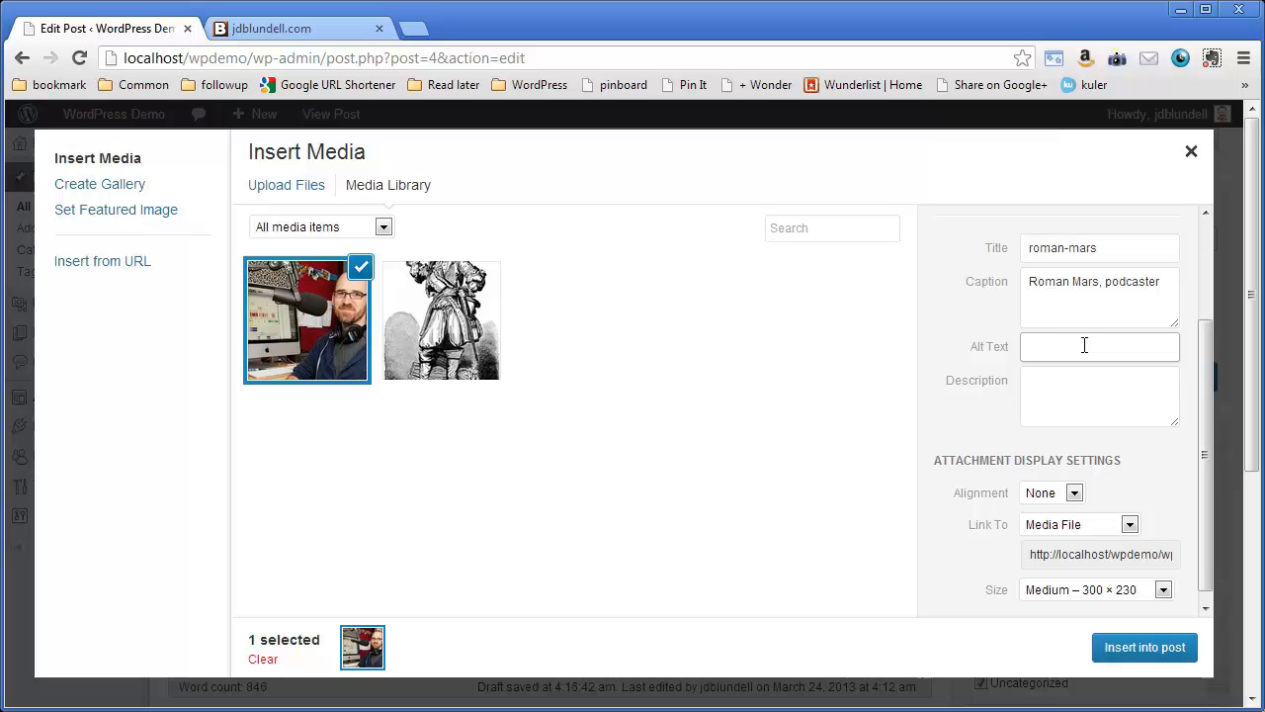
pyautogui.click(1084, 345)
pyautogui.write('Roman Mars, ')
pyautogui.write('podcaster ')
pyautogui.write('sits behind')
pyautogui.write(' a')
pyautogui.write(' computer workstat')
pyautogui.write('ion with a micro')
pyautogui.write('phone')
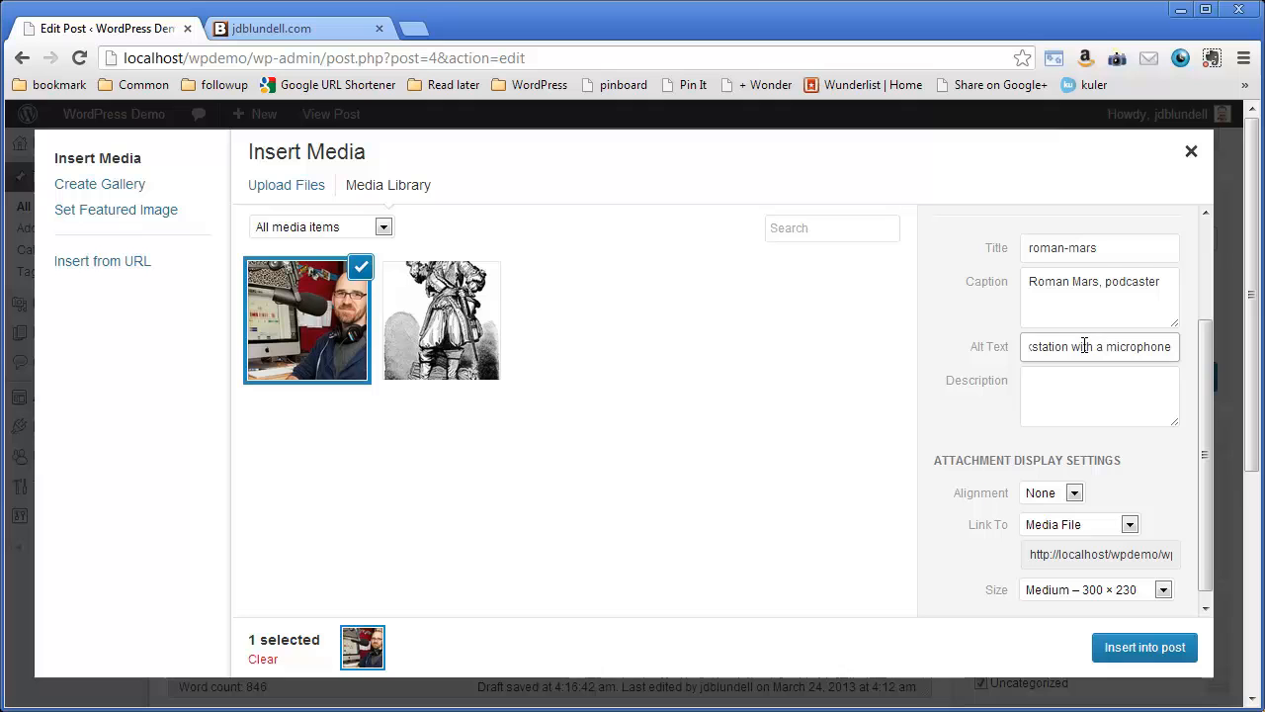
# - Leave the description empty and insert the image into the post at Medium – 300 × 230, without alignment, linked to the media file
pyautogui.click(1046, 387)
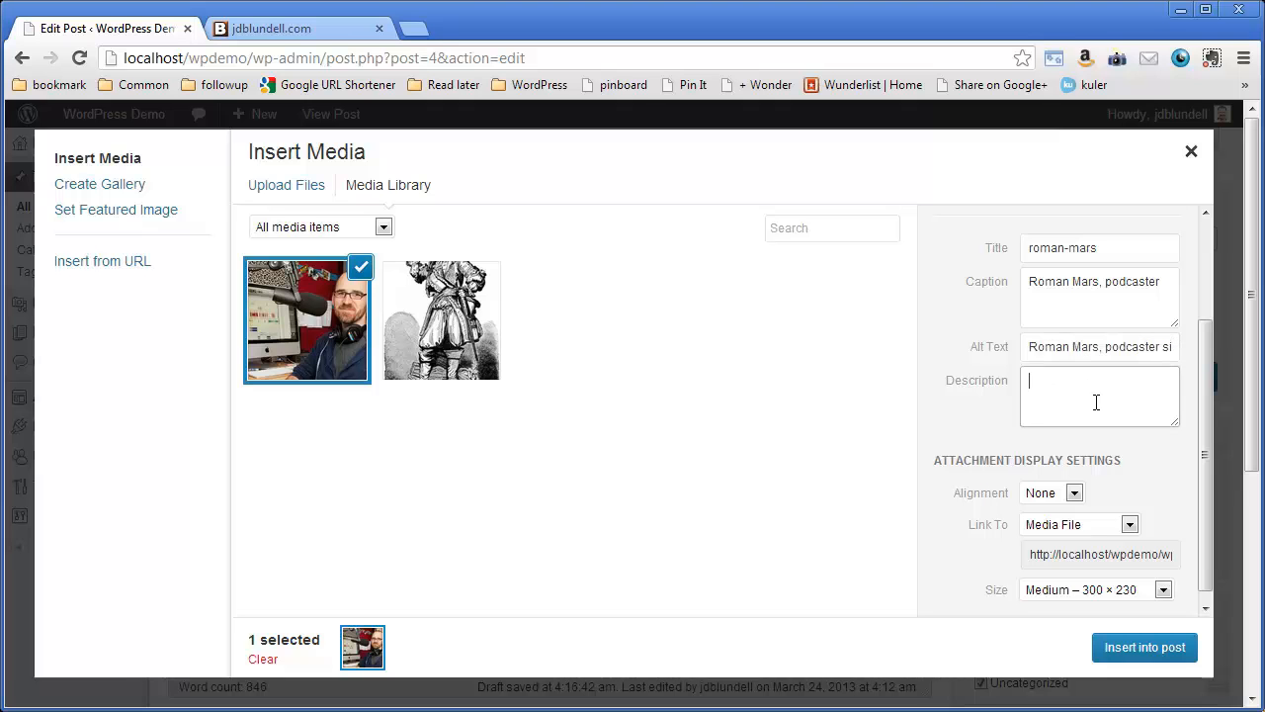
pyautogui.moveTo(1206, 341); pyautogui.dragTo(1206, 414)
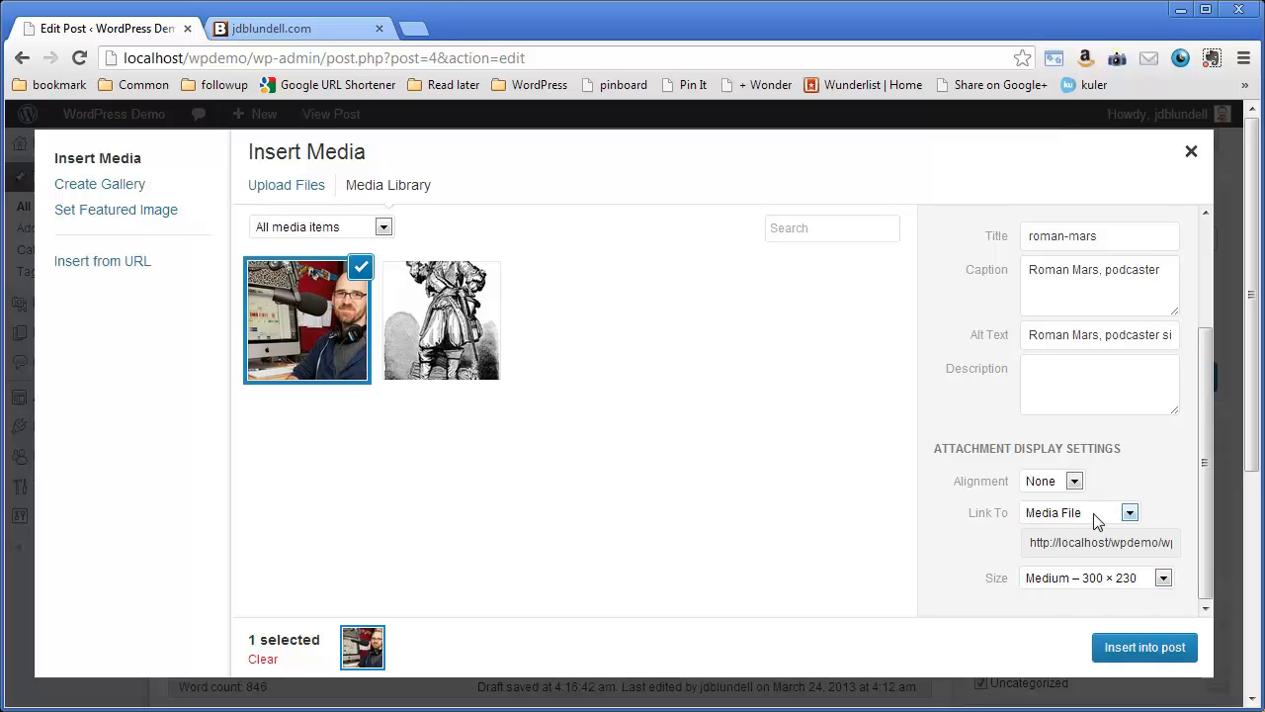
pyautogui.click(1145, 647)
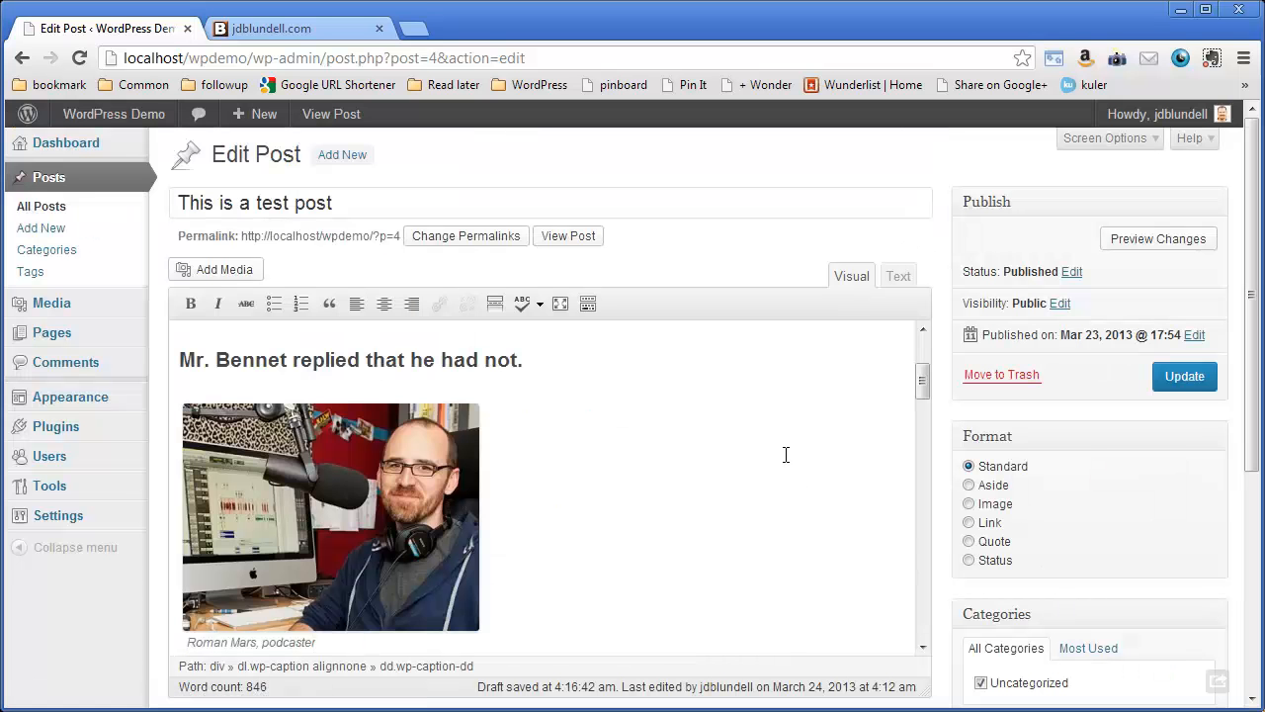
# - Preview the post's changes, check how the image and its caption appear in the text, and close the preview
pyautogui.moveTo(915, 380)
pyautogui.mouseDown()
pyautogui.moveTo(917, 341)
pyautogui.moveTo(925, 413)
pyautogui.moveTo(927, 366)
pyautogui.mouseUp()
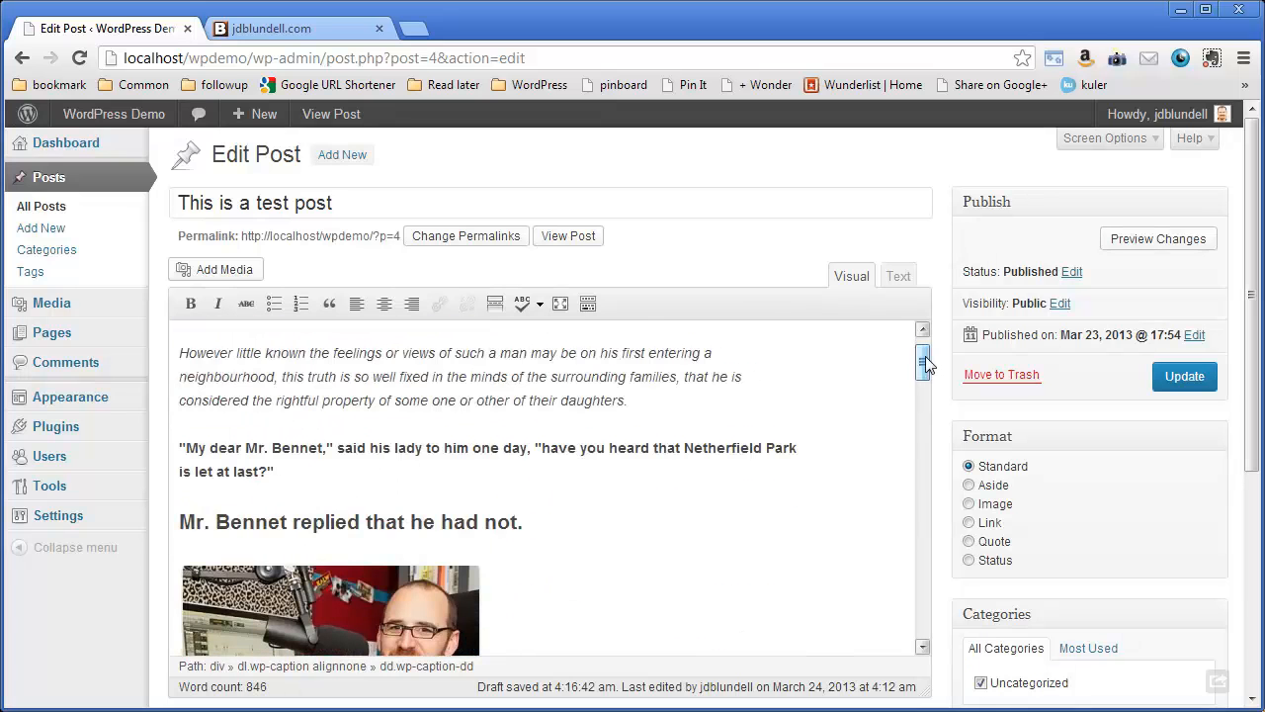
pyautogui.click(1127, 243)
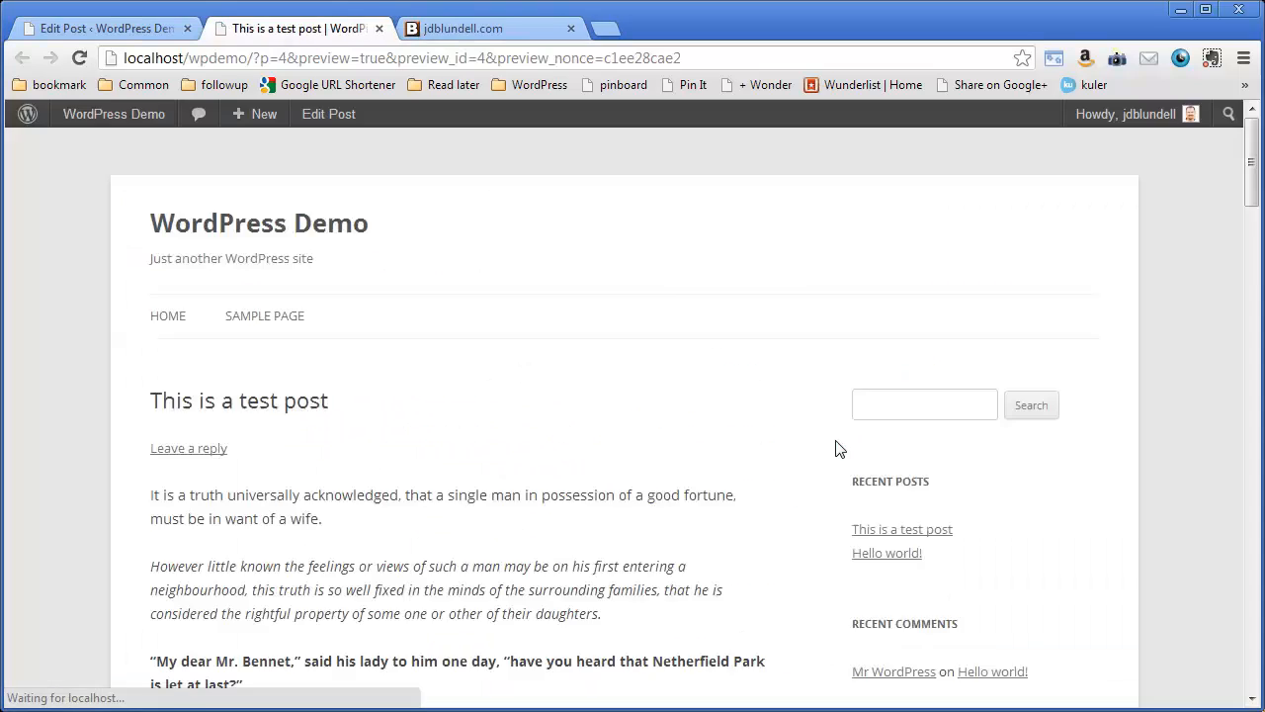
pyautogui.scroll(-10, 609, 358)
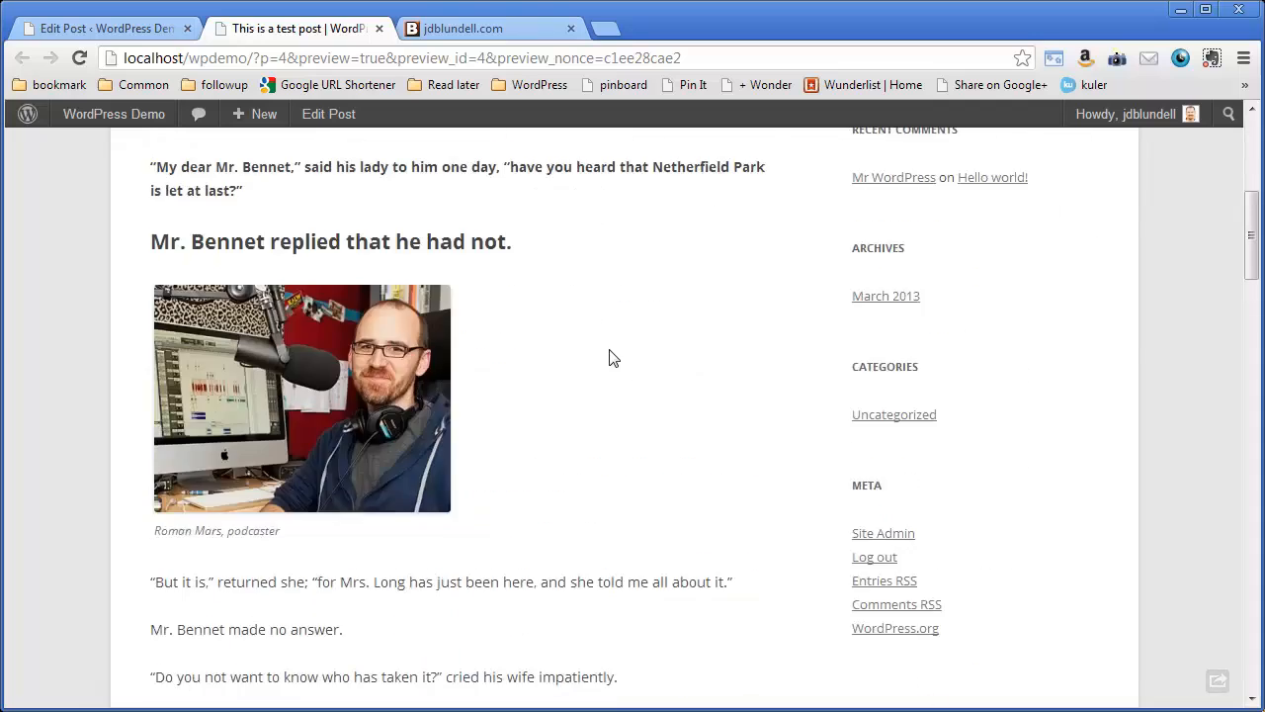
pyautogui.scroll(-6, 608, 358)
pyautogui.scroll(11, 609, 358)
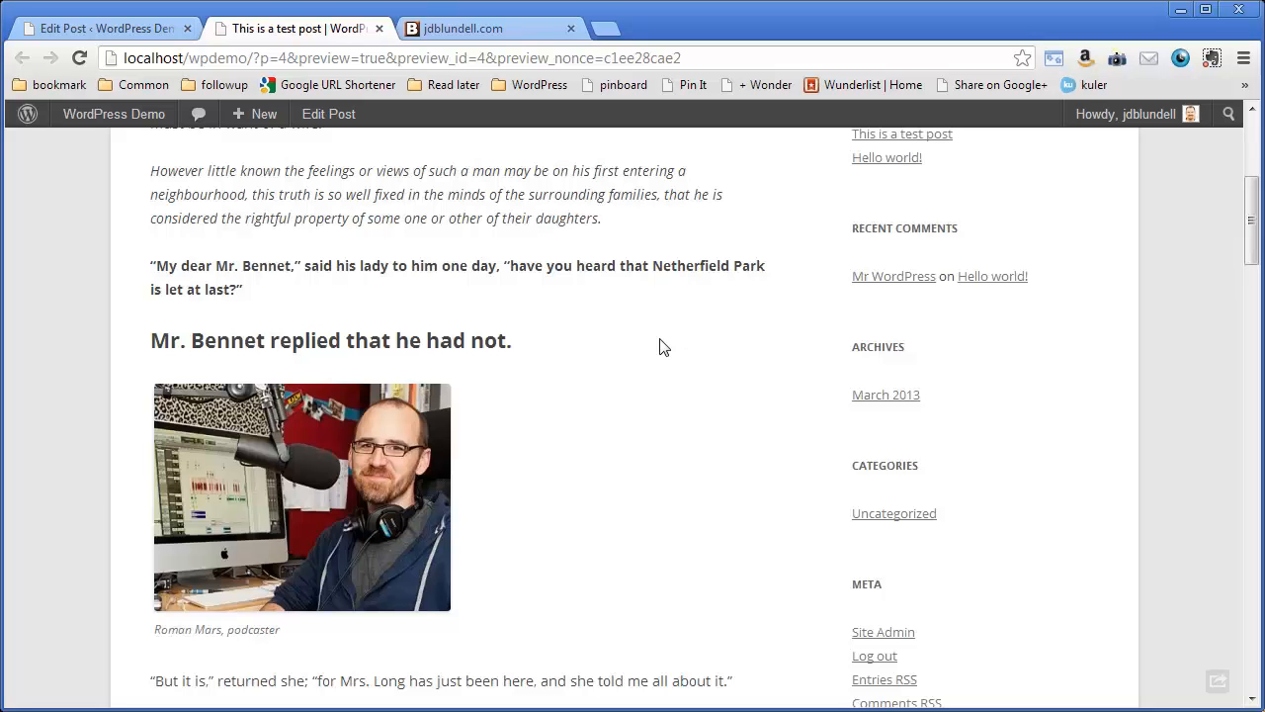
pyautogui.click(379, 28)
# - Align the inserted image left so the post text wraps around it, and check the wrapping
pyautogui.scroll(-5, 375, 442)
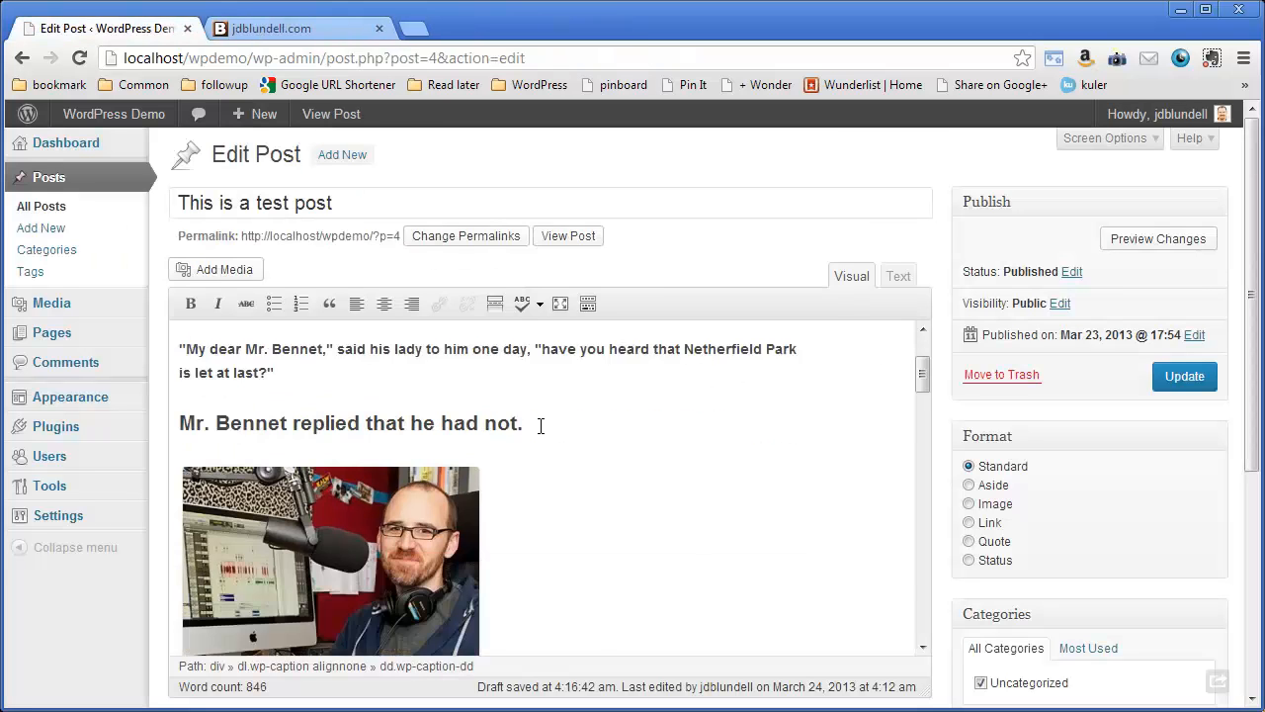
pyautogui.click(378, 450)
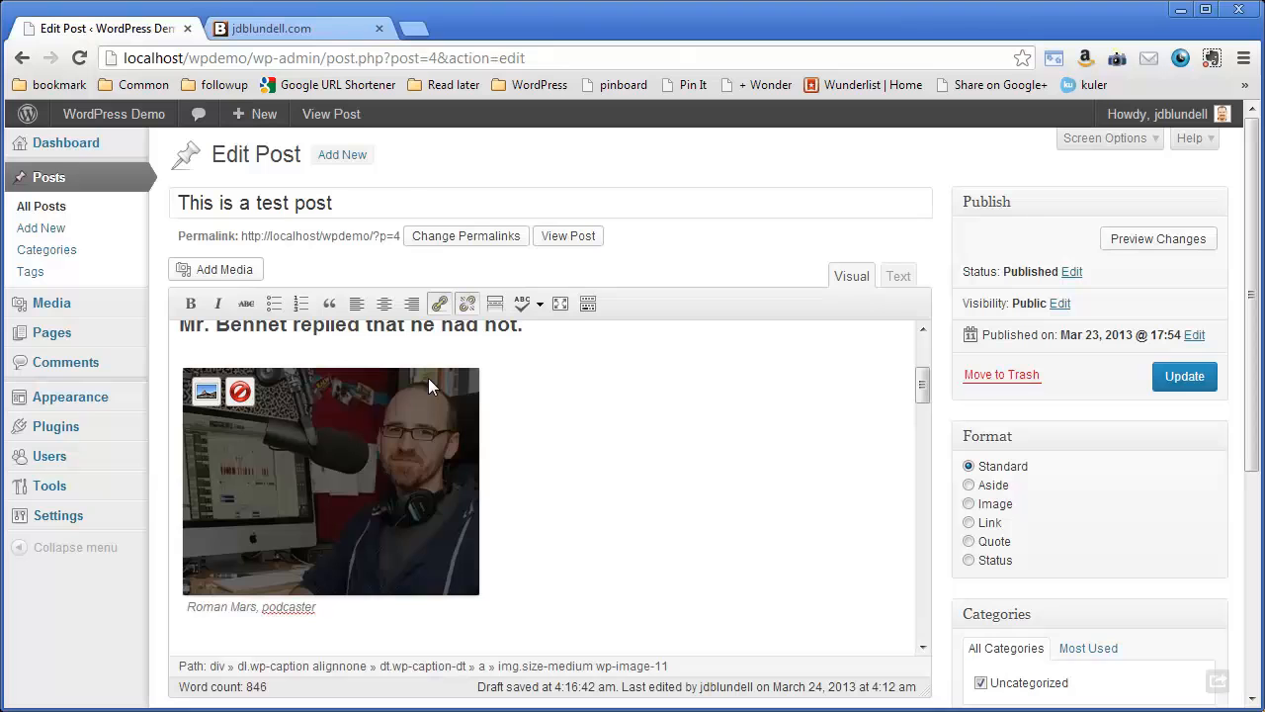
pyautogui.click(357, 309)
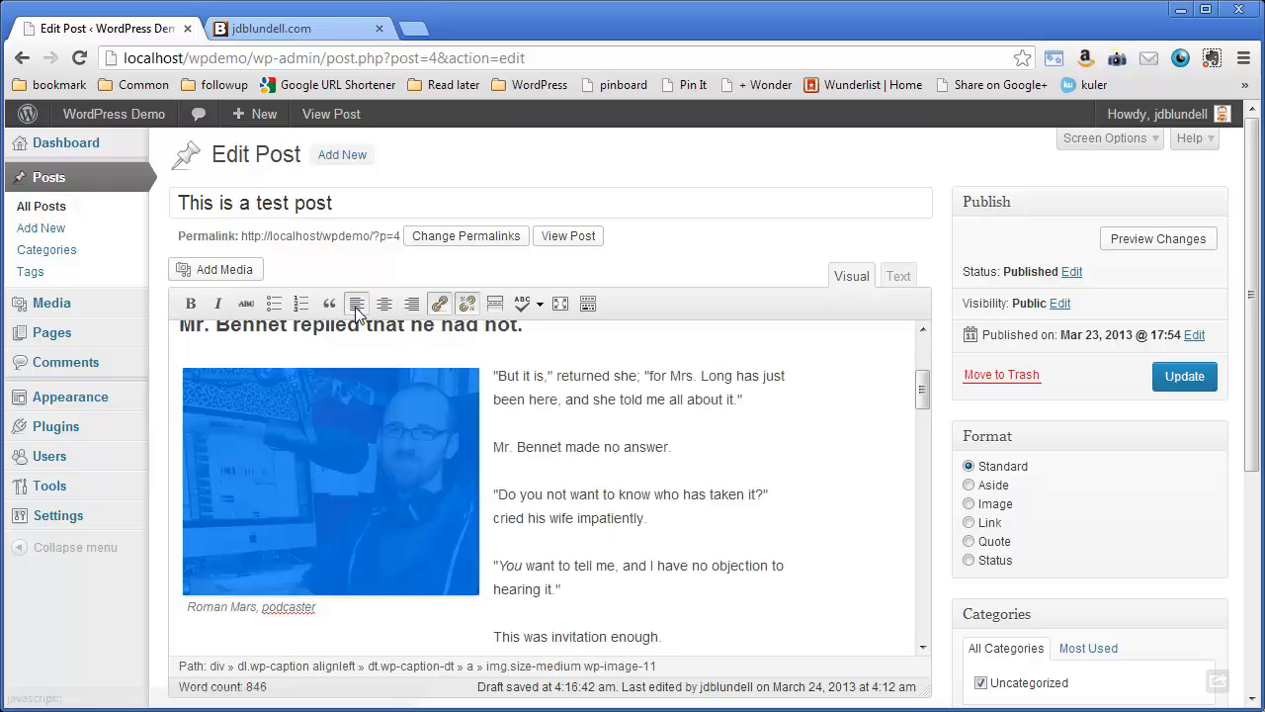
pyautogui.click(531, 395)
pyautogui.scroll(-3, 531, 395)
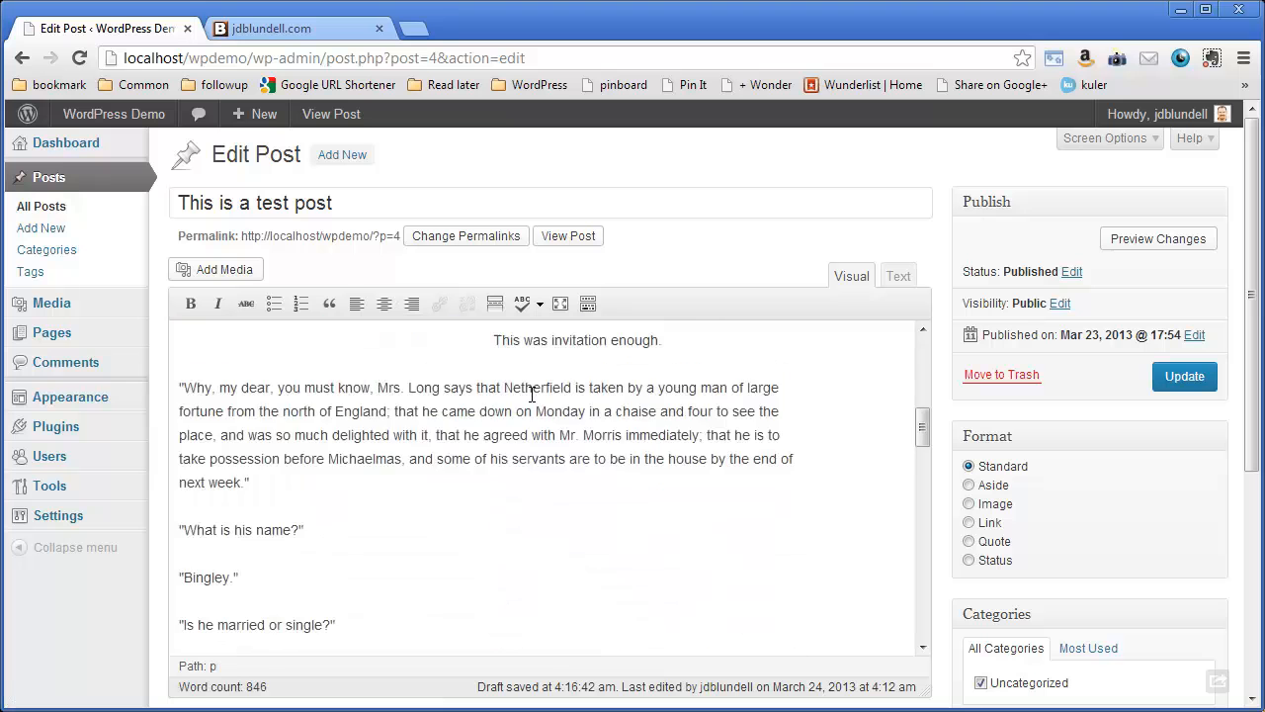
pyautogui.scroll(3, 530, 395)
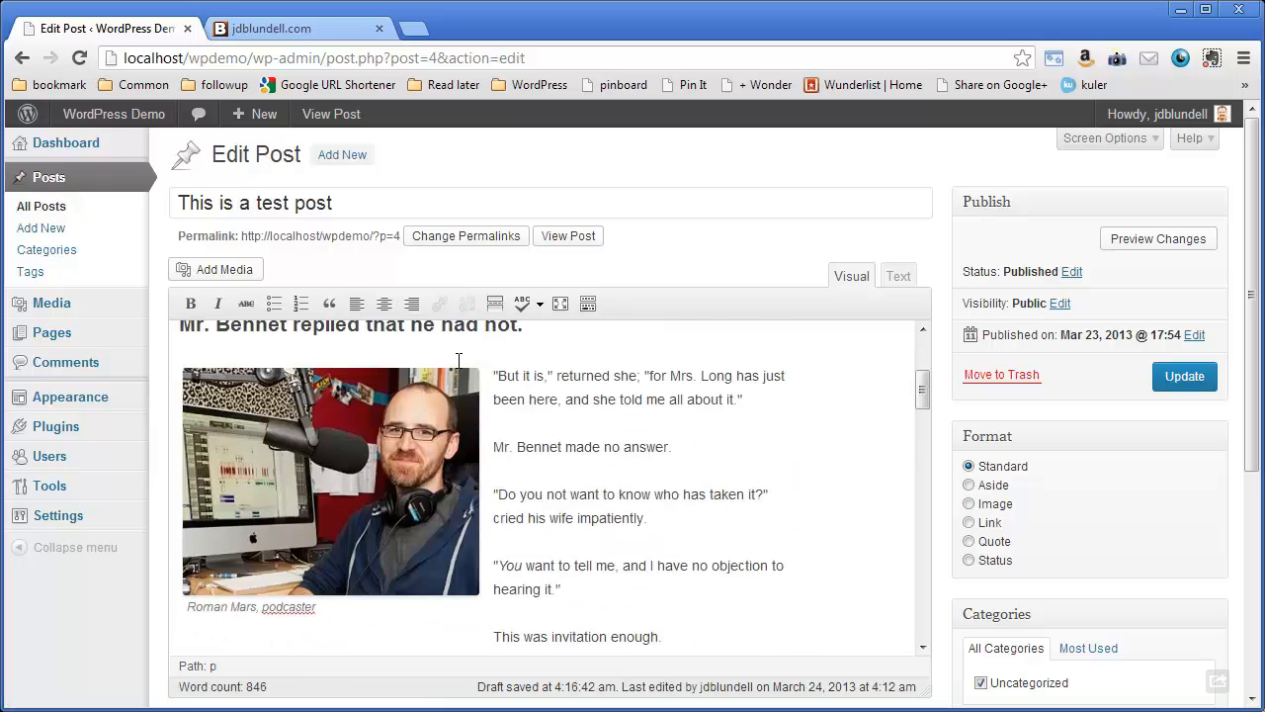
# - Change the inserted image's alignment to right so the text wraps on its other side, and check the wrapping and caption
pyautogui.scroll(1, 459, 359)
pyautogui.click(418, 490)
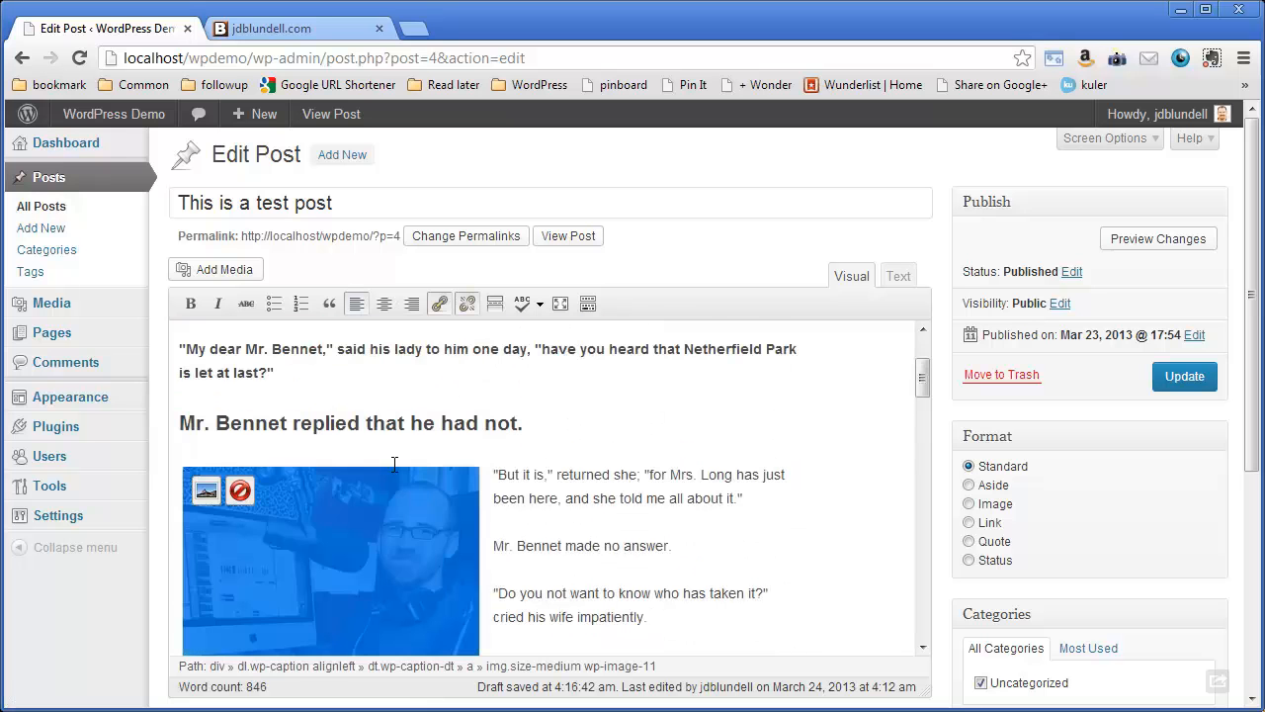
pyautogui.click(412, 300)
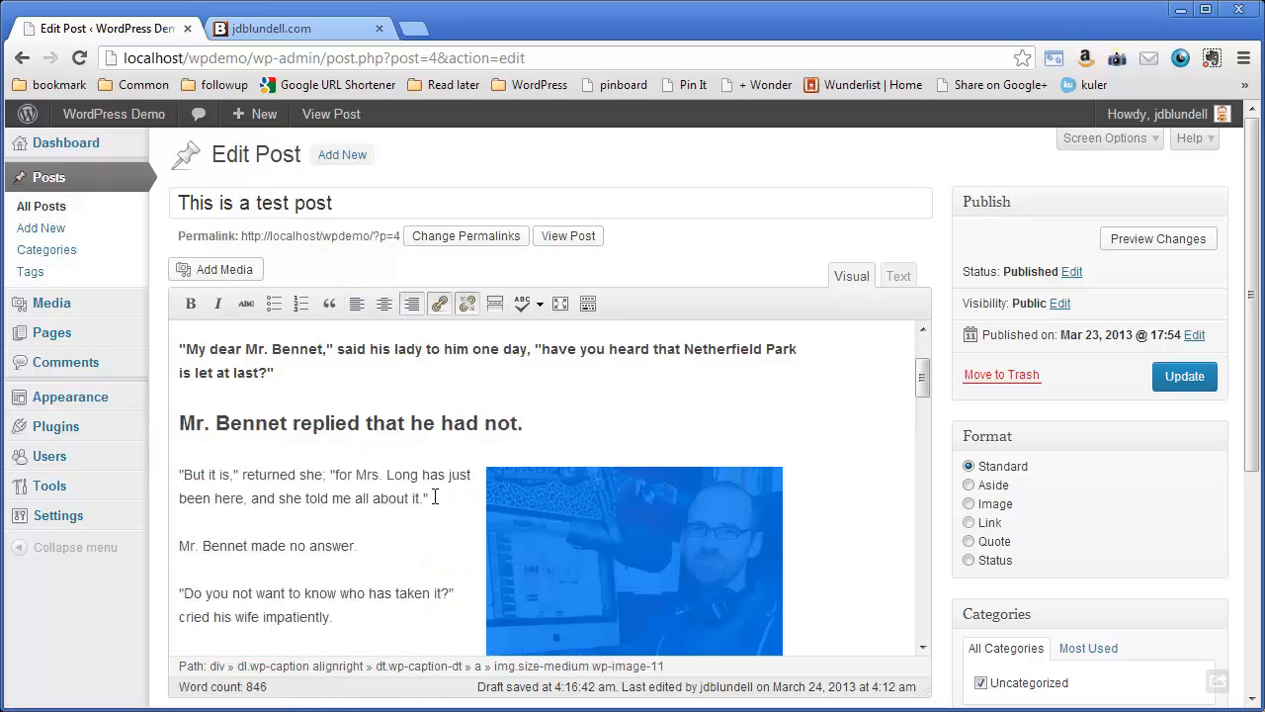
pyautogui.click(435, 496)
pyautogui.scroll(-2, 435, 496)
pyautogui.scroll(1, 435, 497)
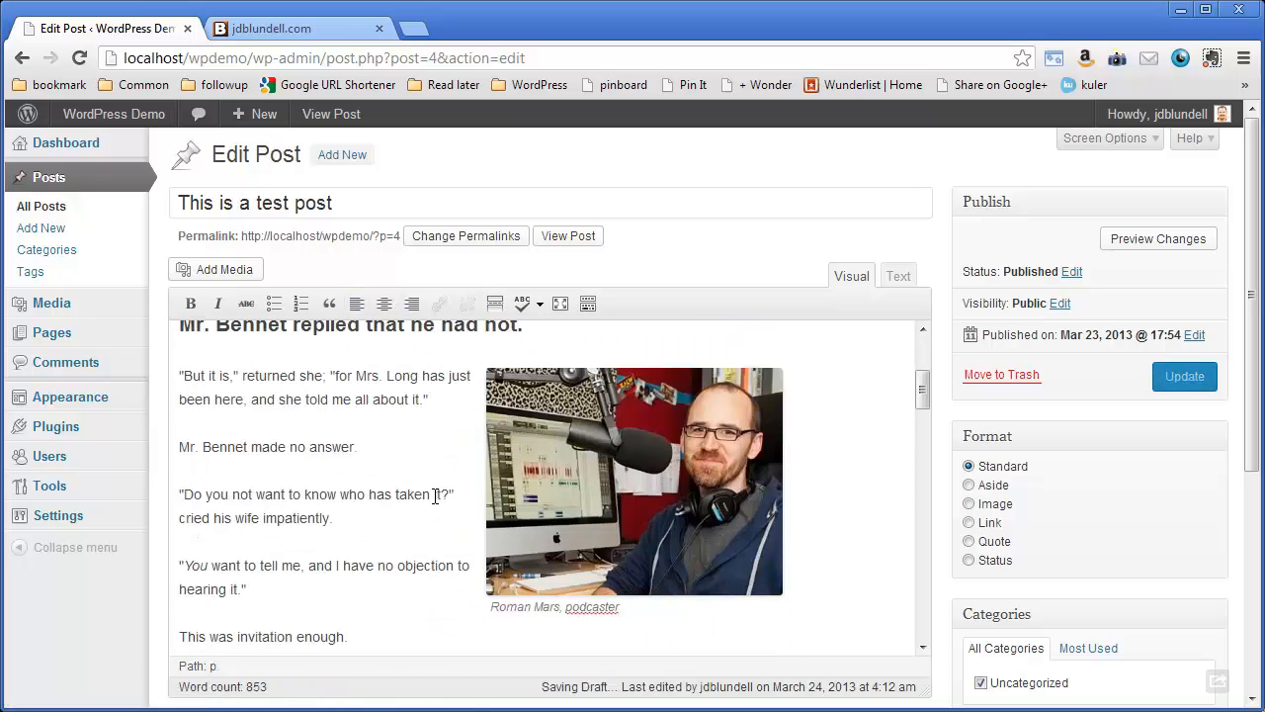
# - Preview the post's changes and examine how the right-aligned image and its caption sit within the text
pyautogui.click(1152, 242)
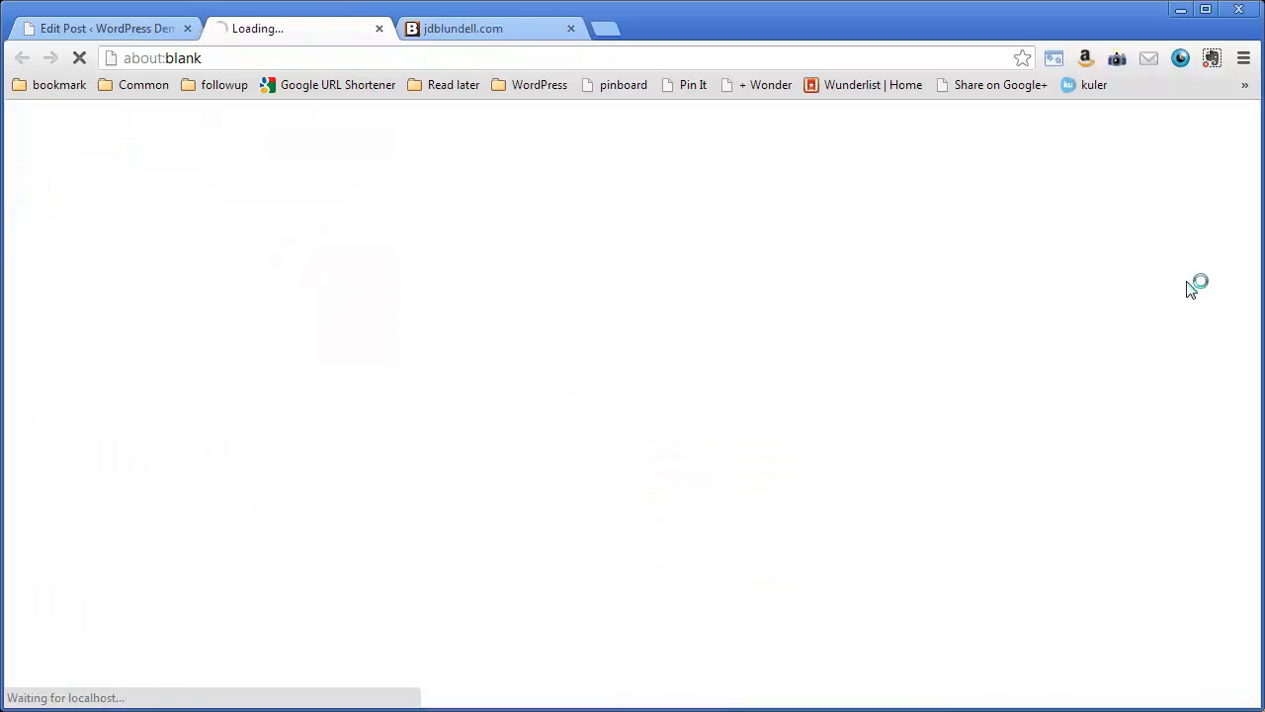
pyautogui.scroll(-3, 593, 336)
pyautogui.scroll(-3, 610, 346)
pyautogui.scroll(-2, 283, 311)
pyautogui.scroll(2, 281, 310)
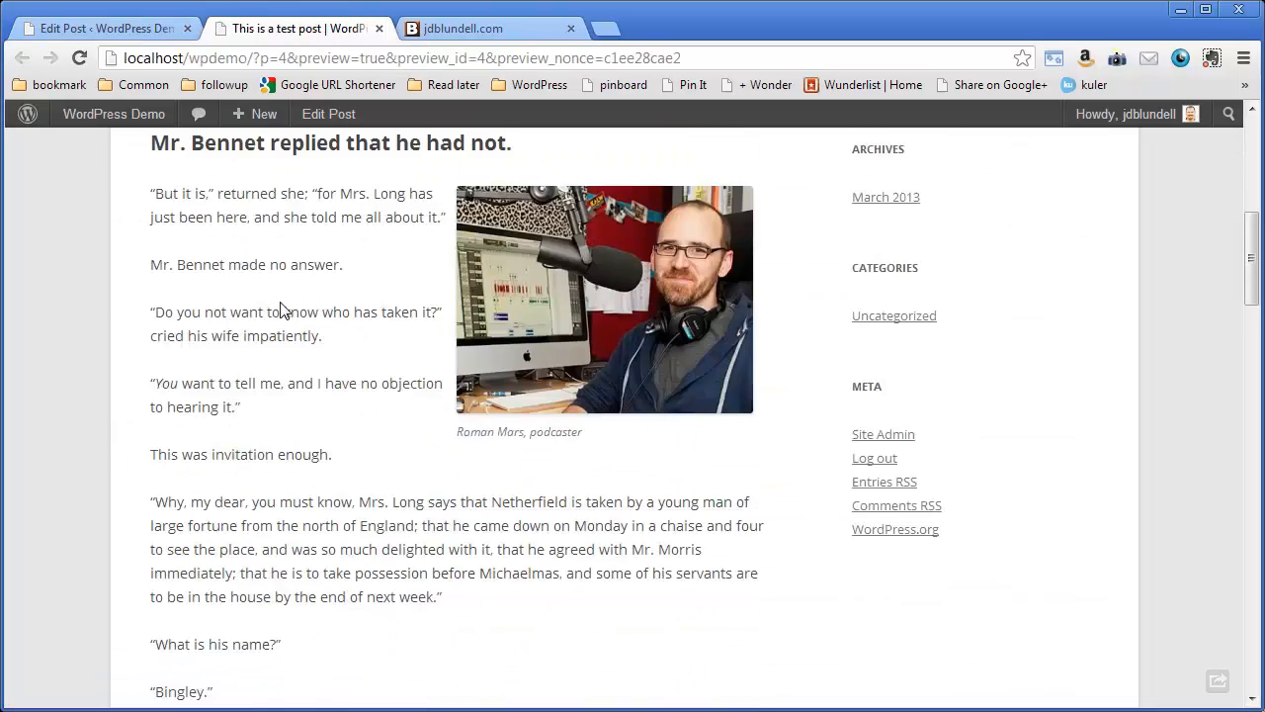
pyautogui.scroll(2, 689, 343)
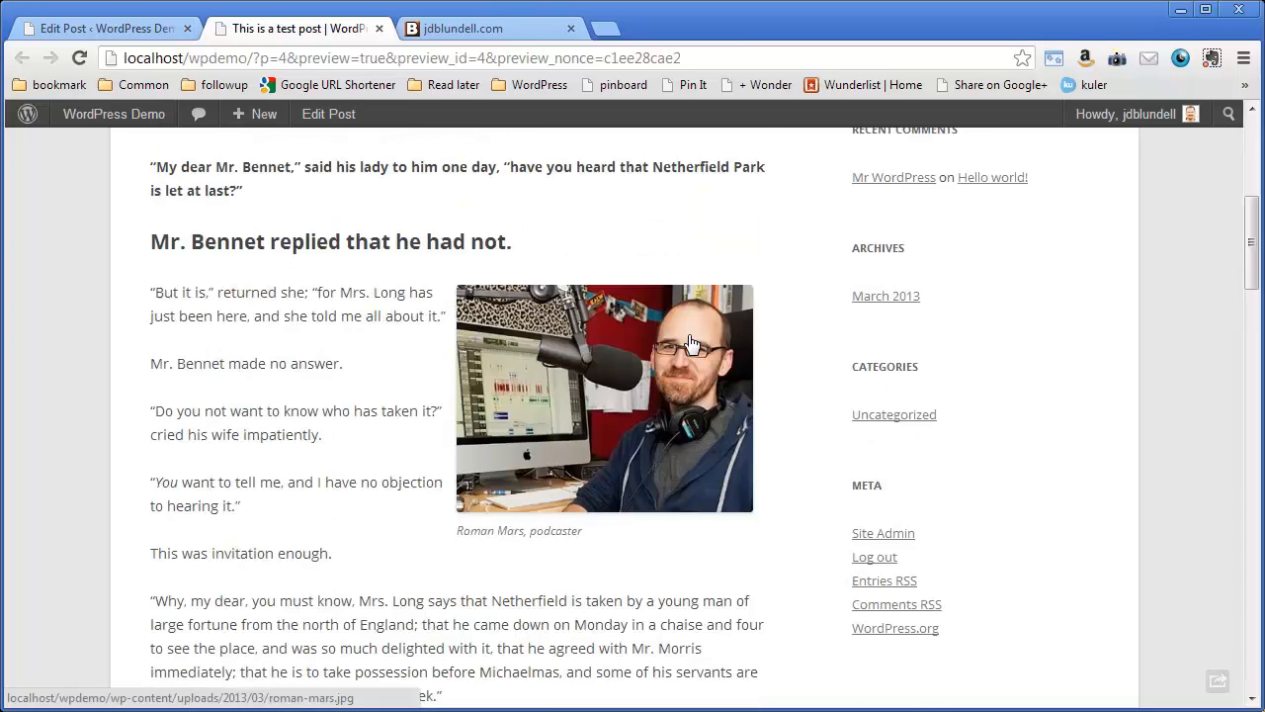
pyautogui.scroll(-2, 689, 342)
pyautogui.scroll(1, 688, 334)
pyautogui.scroll(1, 346, 292)
# - Return to the post editor and update the published post with the image changes
pyautogui.hotkey('ctrl', 'shift', 'Tab')
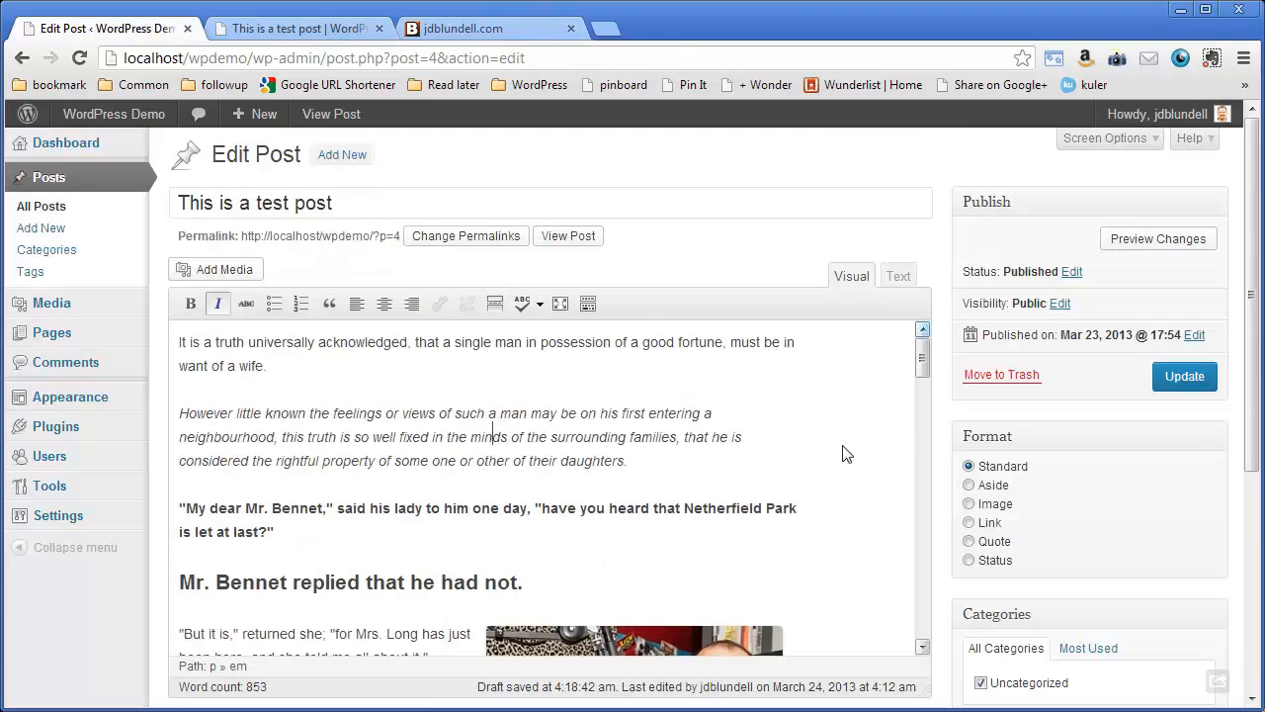
pyautogui.click(1158, 379)
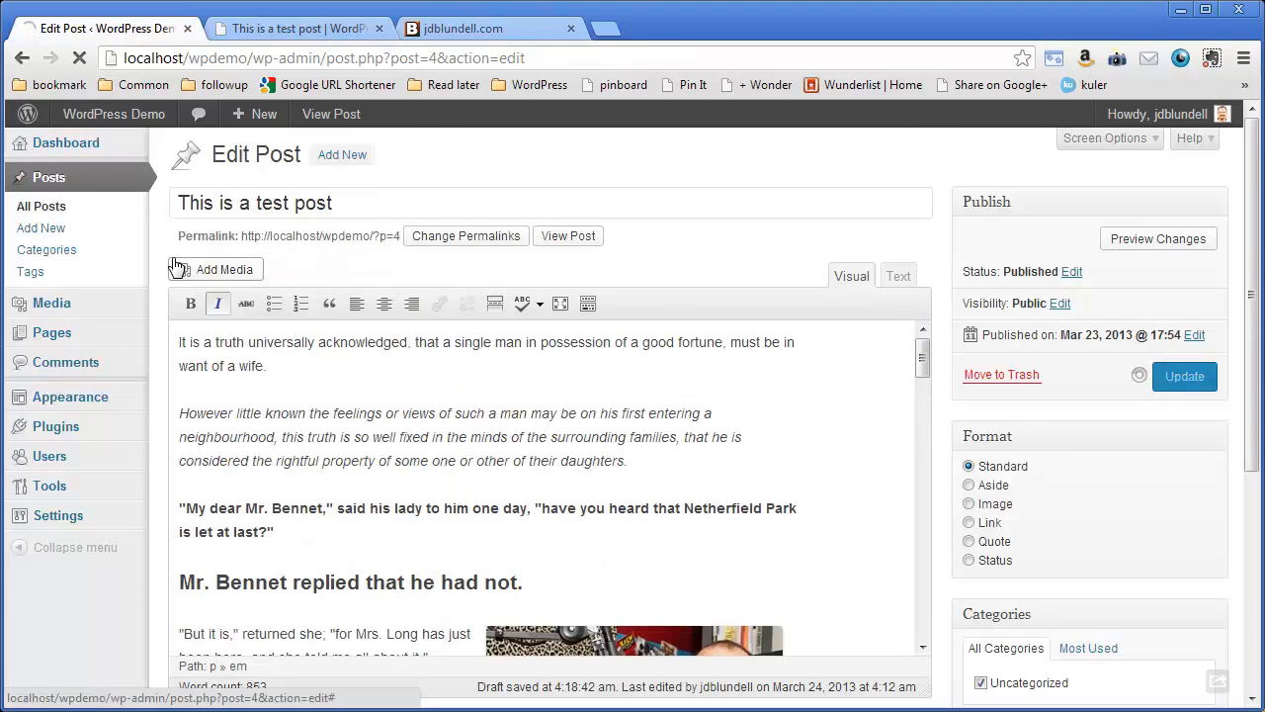